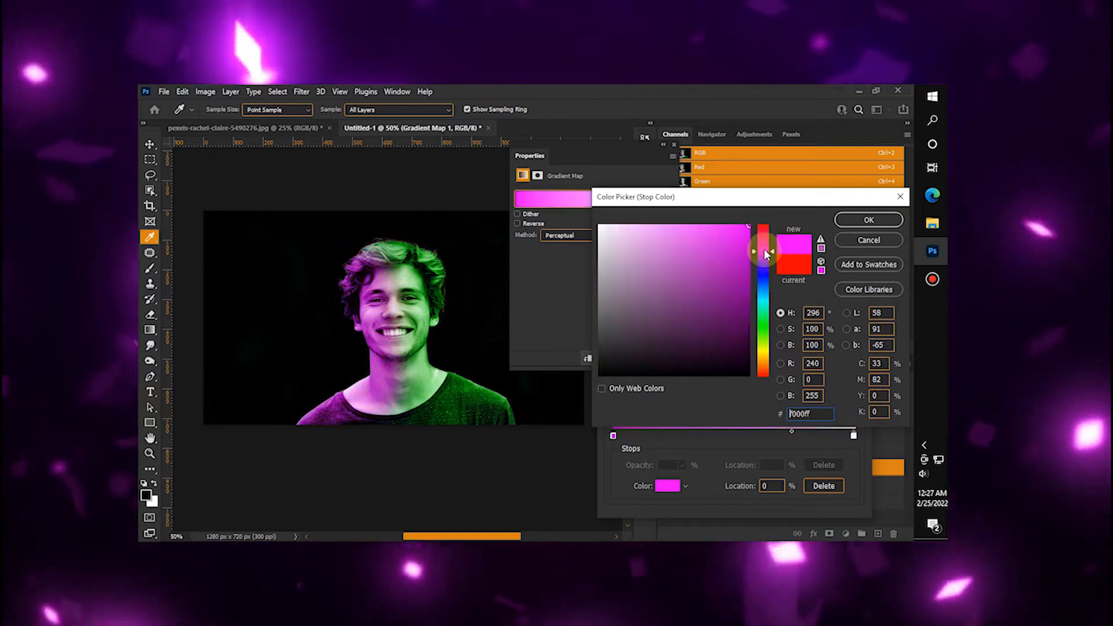
Apply the magenta stop color f000ff to Gradient Map 1's gradient and toggle that layer's visibility off and on.
{"action": "left_click", "coordinate": [847, 220]}
{"action": "left_click", "coordinate": [841, 222]}
{"action": "left_click", "coordinate": [663, 144]}
{"action": "left_click", "coordinate": [666, 468]}
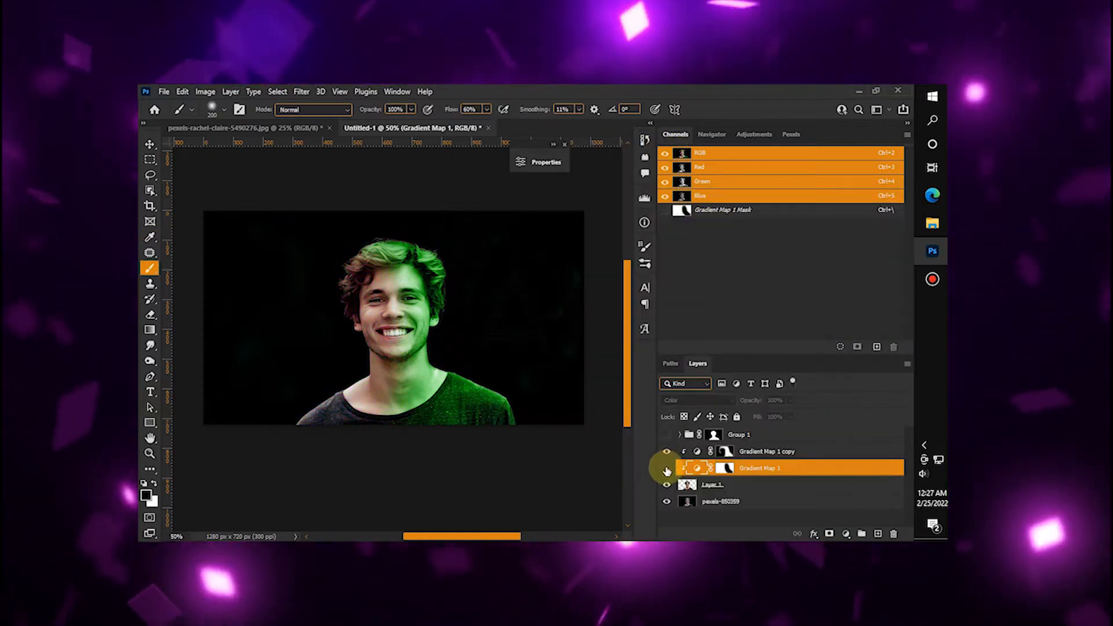
{"action": "left_click", "coordinate": [666, 468]}
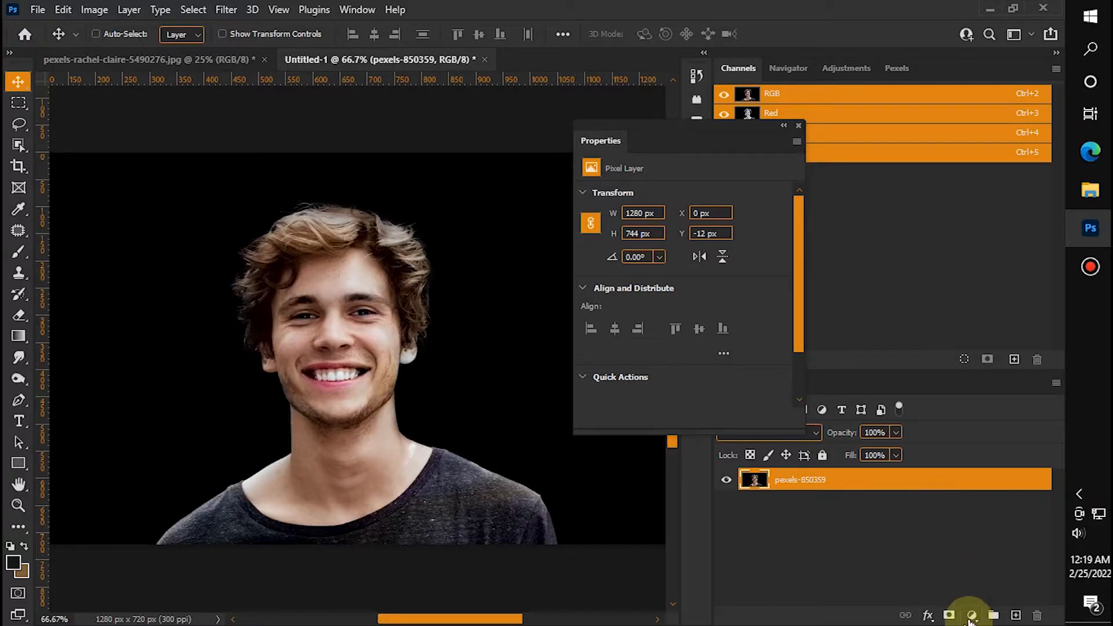
Add a Gradient Map adjustment layer above the pexels-850359 portrait and open its gradient for editing.
{"action": "left_click", "coordinate": [972, 616]}
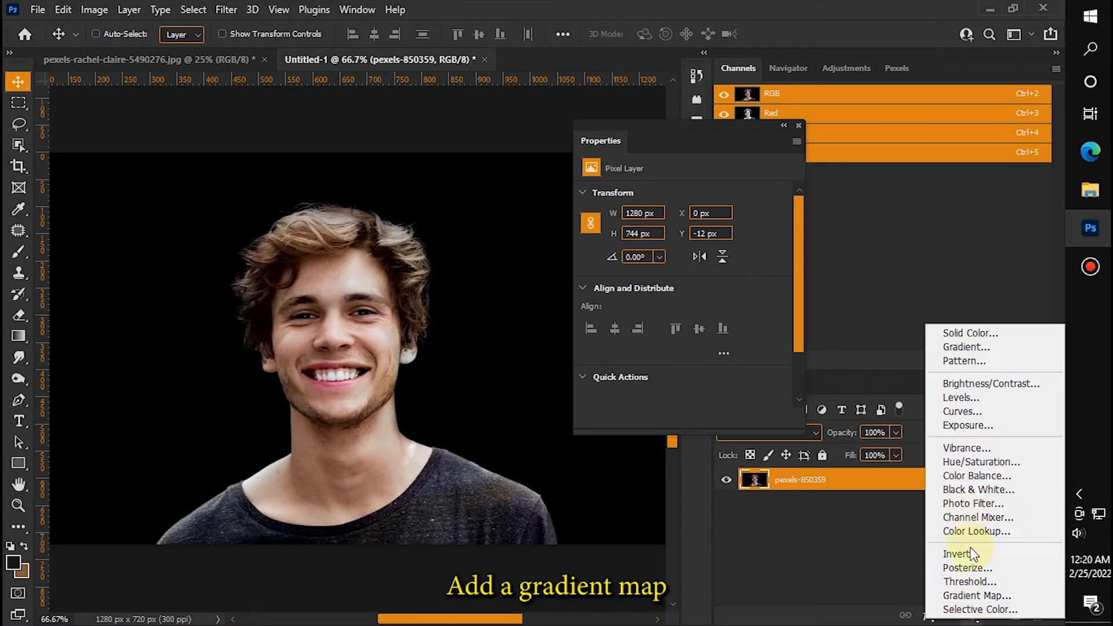
{"action": "left_click", "coordinate": [981, 595]}
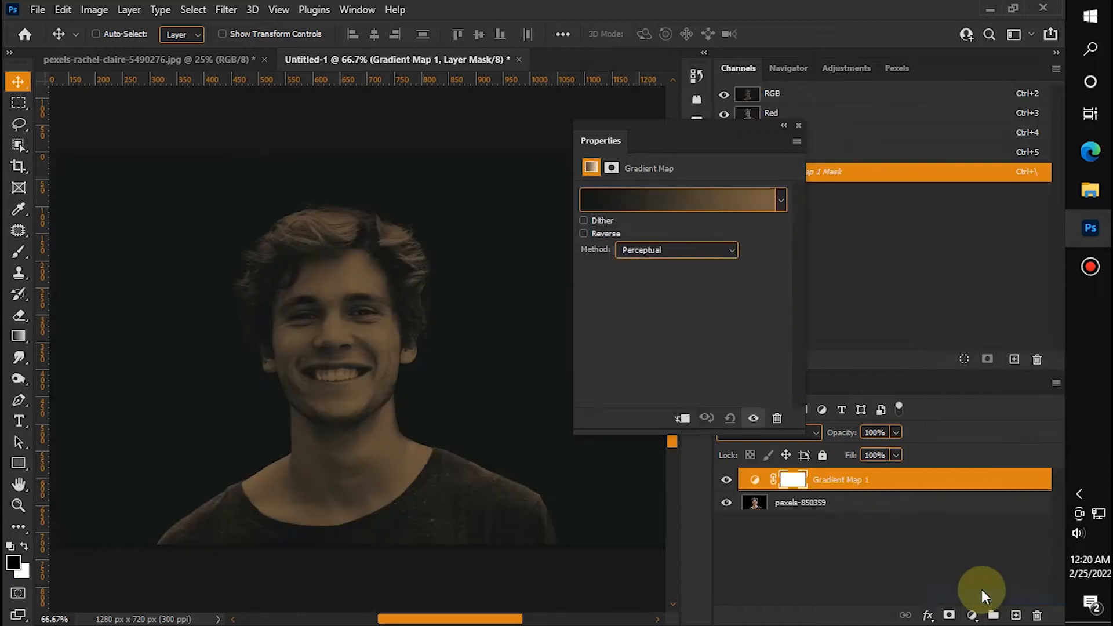
{"action": "left_click", "coordinate": [753, 480]}
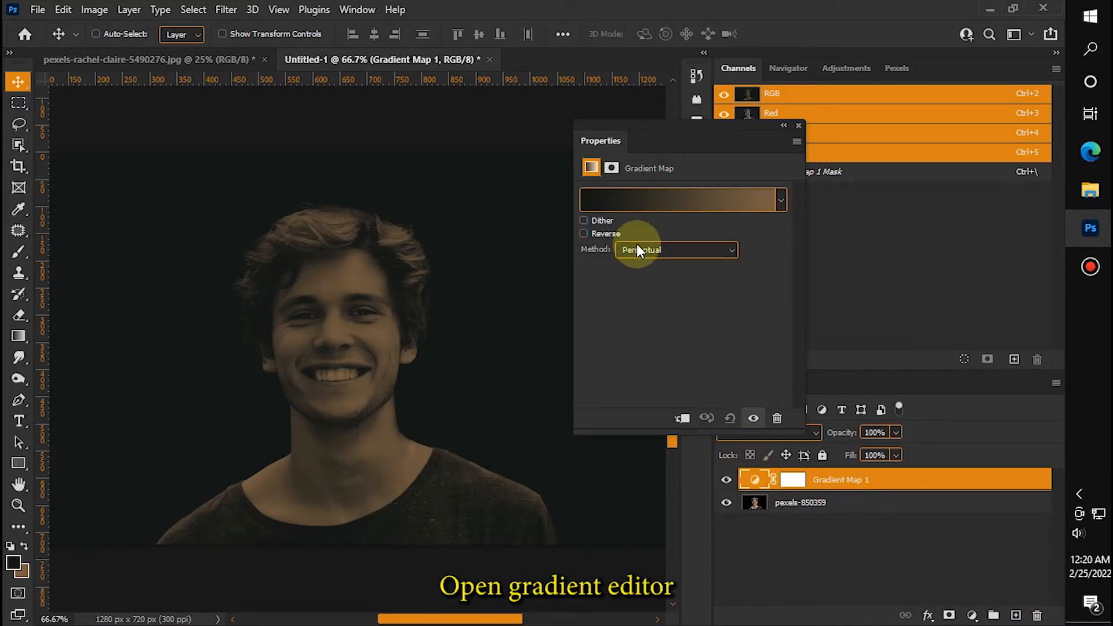
{"action": "left_click", "coordinate": [780, 199]}
{"action": "left_click", "coordinate": [780, 199]}
{"action": "left_click", "coordinate": [746, 202]}
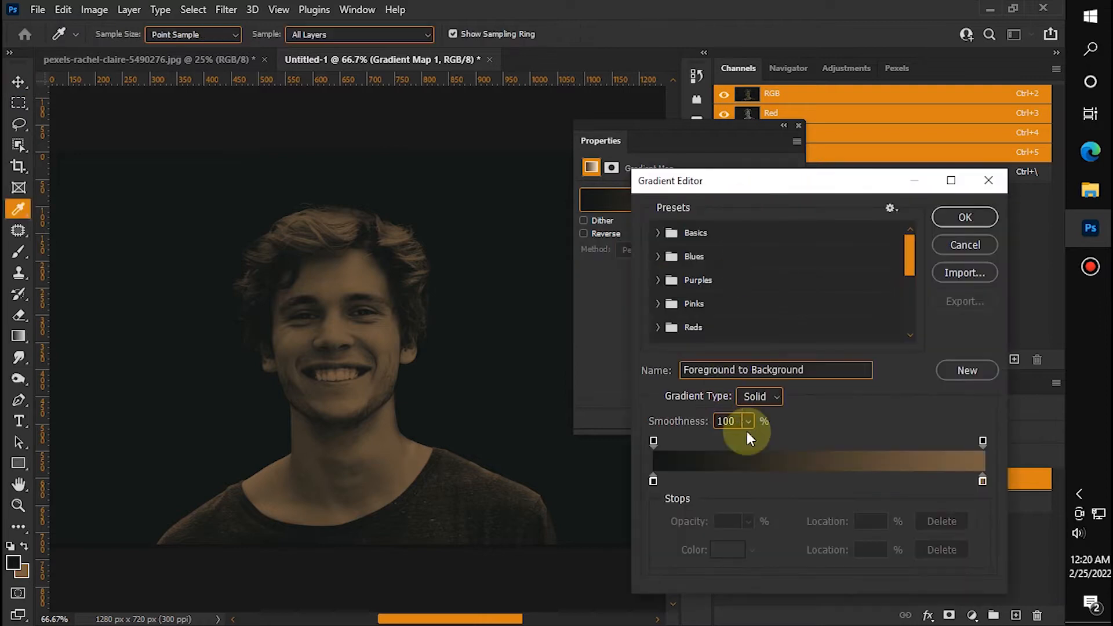
Set the gradient's dark-end color stop to a bright, fully saturated red.
{"action": "double_click", "coordinate": [653, 481]}
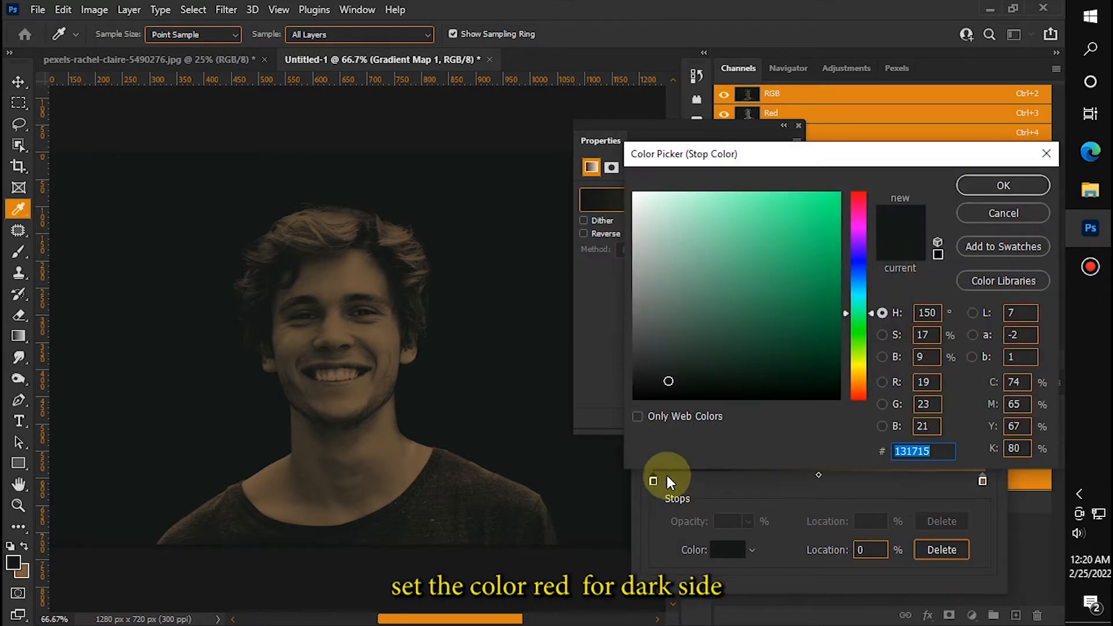
{"action": "left_click_drag", "start_coordinate": [858, 220], "coordinate": [859, 192]}
{"action": "left_click_drag", "start_coordinate": [830, 209], "coordinate": [876, 174]}
{"action": "left_click", "coordinate": [1004, 186]}
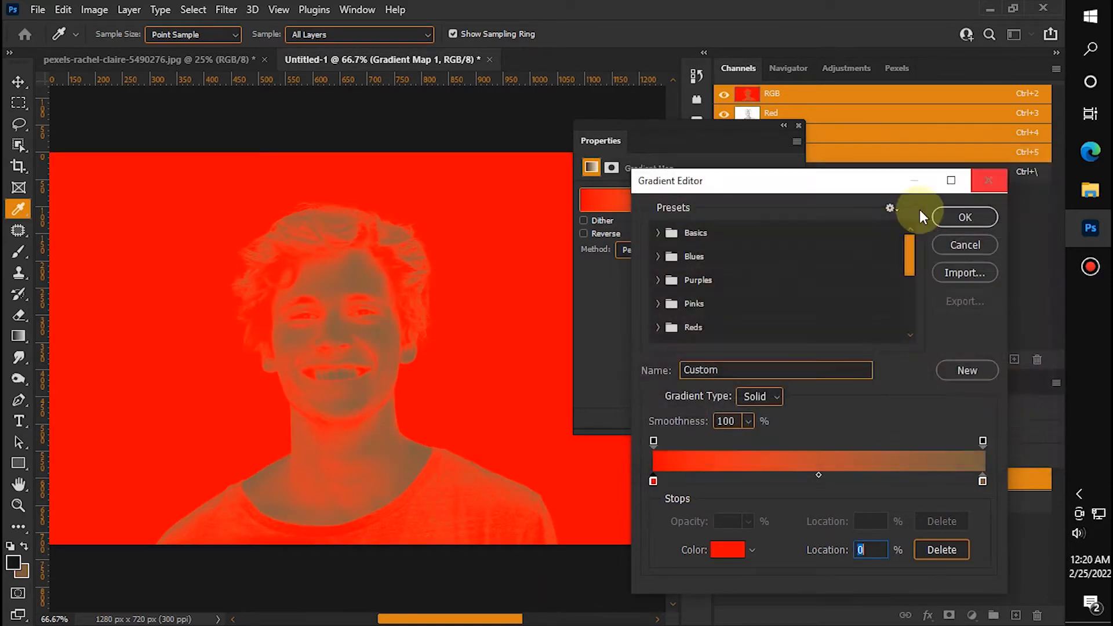
Set the gradient's light-end color stop to white, ffffff.
{"action": "double_click", "coordinate": [983, 479]}
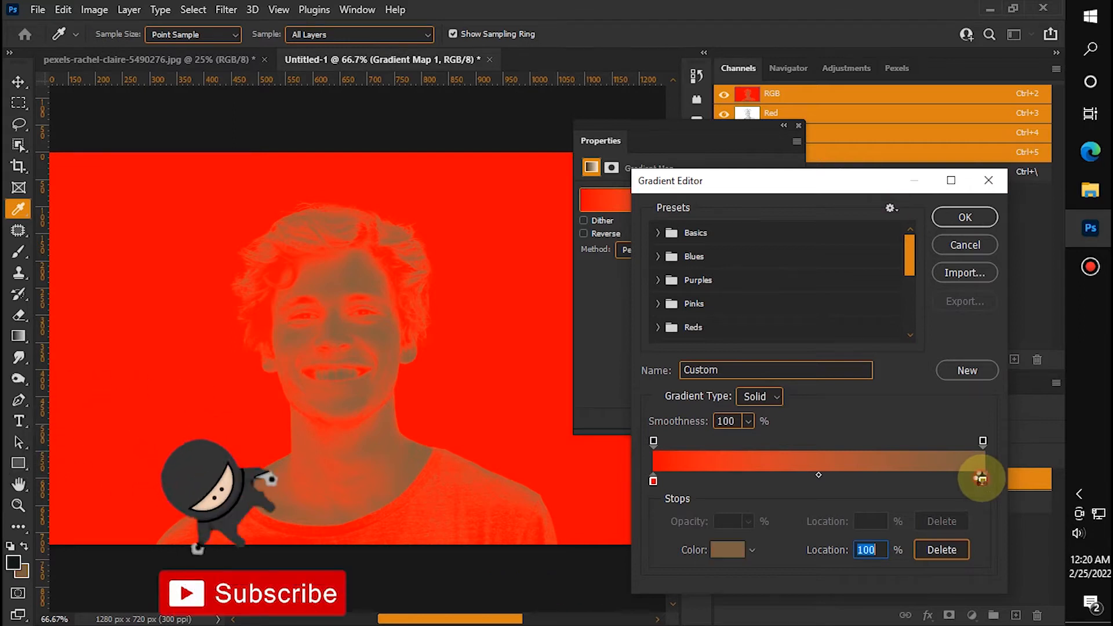
{"action": "type", "text": "ffffff"}
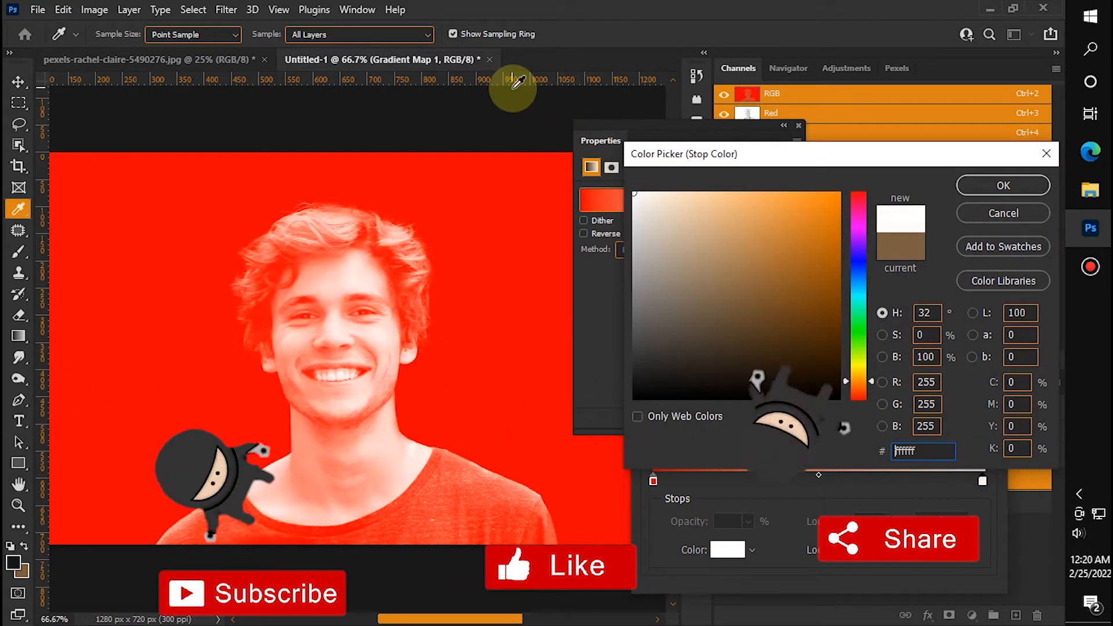
{"action": "left_click", "coordinate": [1001, 185]}
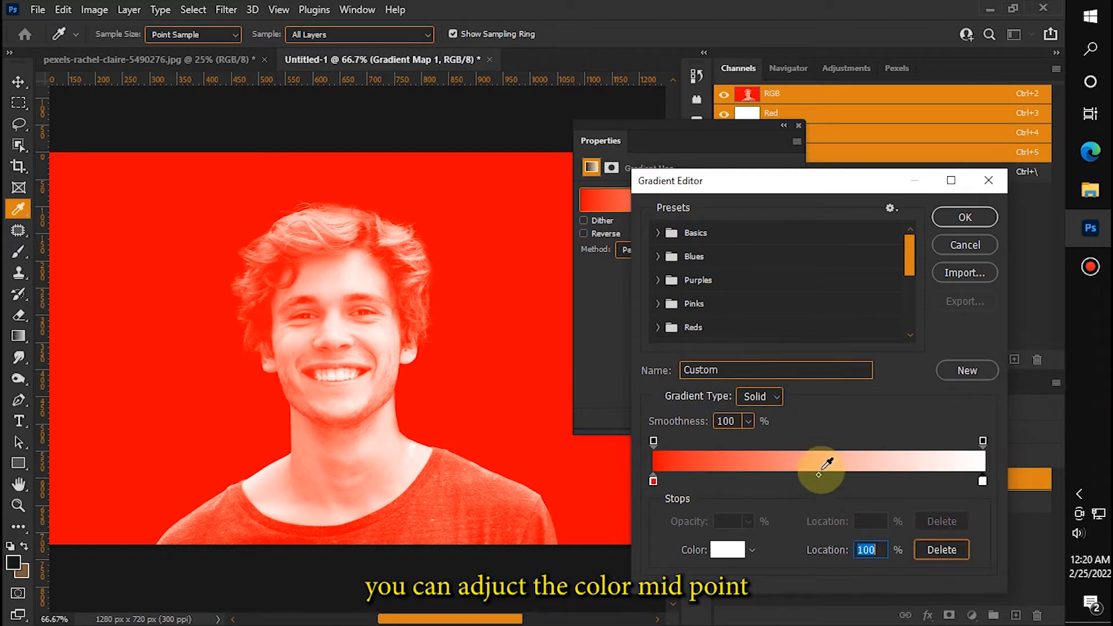
Shift the color midpoint between the red and white stops to 74% and apply the gradient.
{"action": "left_click_drag", "start_coordinate": [819, 475], "coordinate": [907, 477]}
{"action": "left_click", "coordinate": [934, 473]}
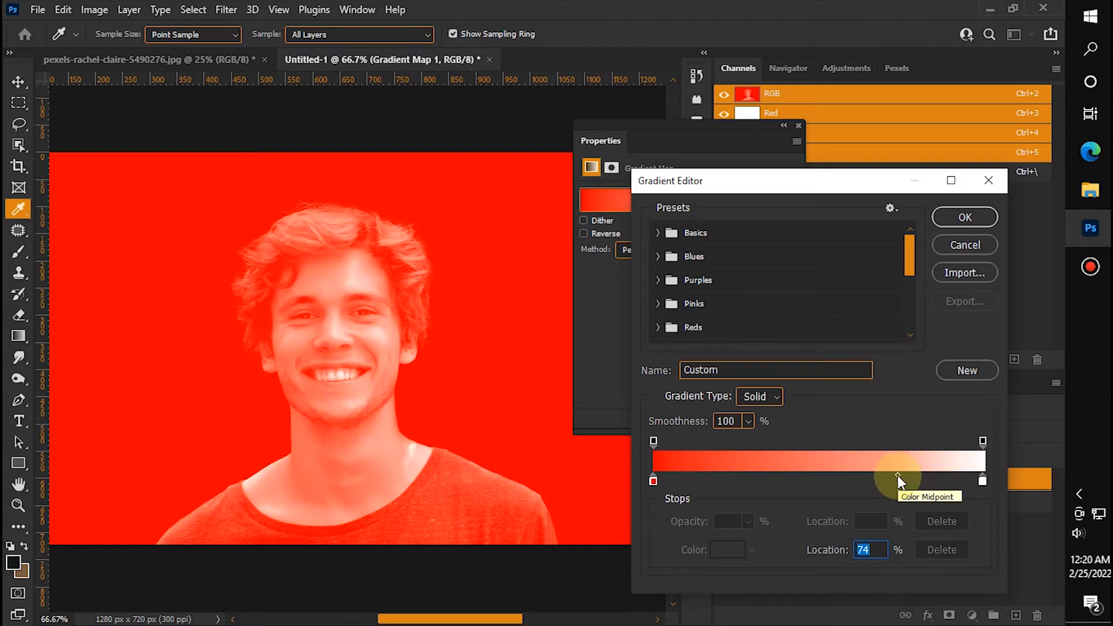
{"action": "left_click", "coordinate": [958, 218]}
Set the blend mode of the Gradient Map 1 layer to Color.
{"action": "key", "text": "v"}
{"action": "left_click", "coordinate": [777, 434]}
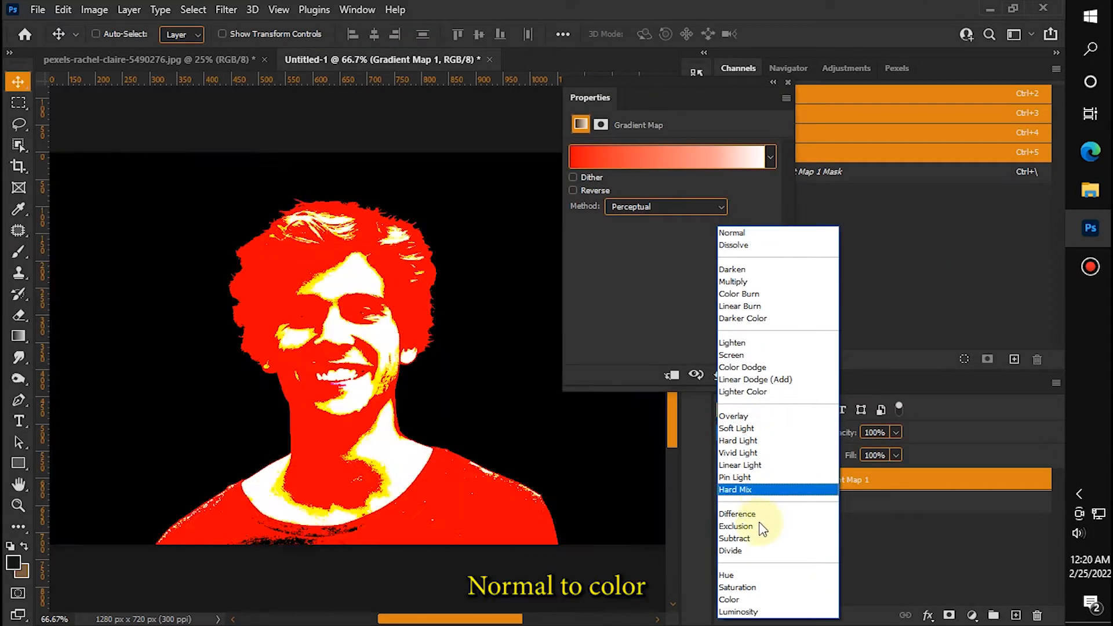
{"action": "left_click", "coordinate": [744, 599]}
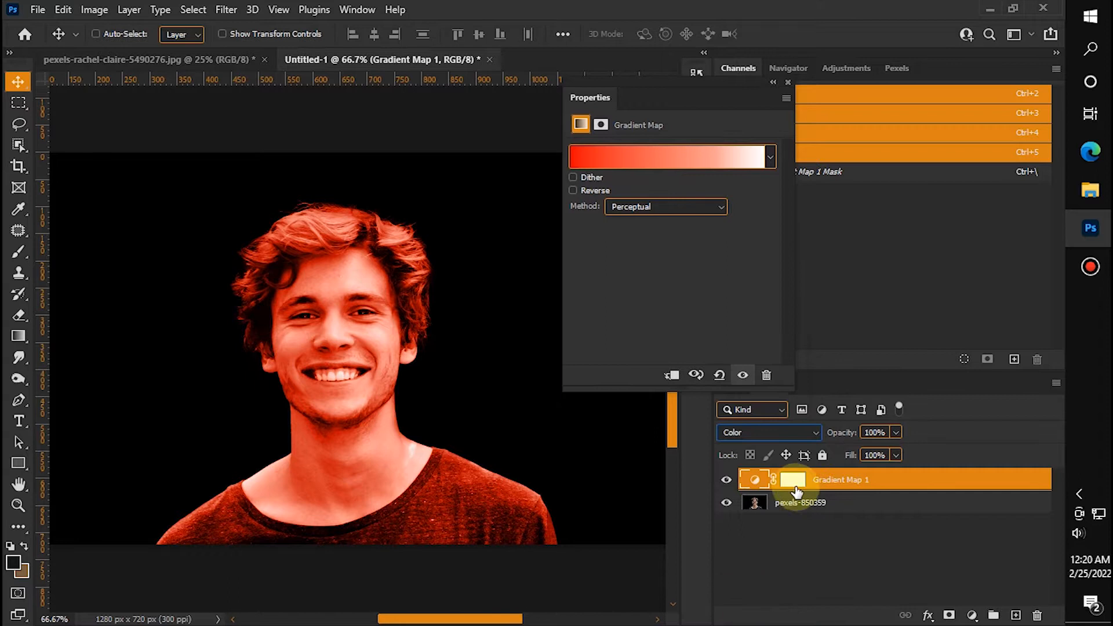
Target the Gradient Map 1 layer mask with the Brush tool and enlarge the brush to size 300.
{"action": "left_click", "coordinate": [792, 479]}
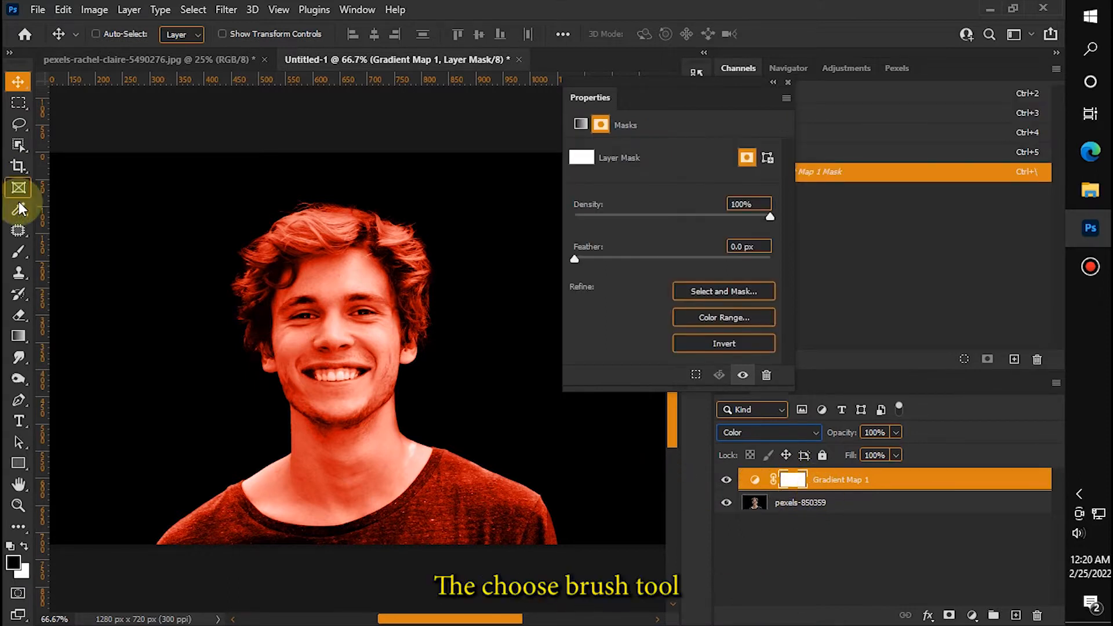
{"action": "left_click", "coordinate": [18, 252]}
{"action": "right_click", "coordinate": [19, 252]}
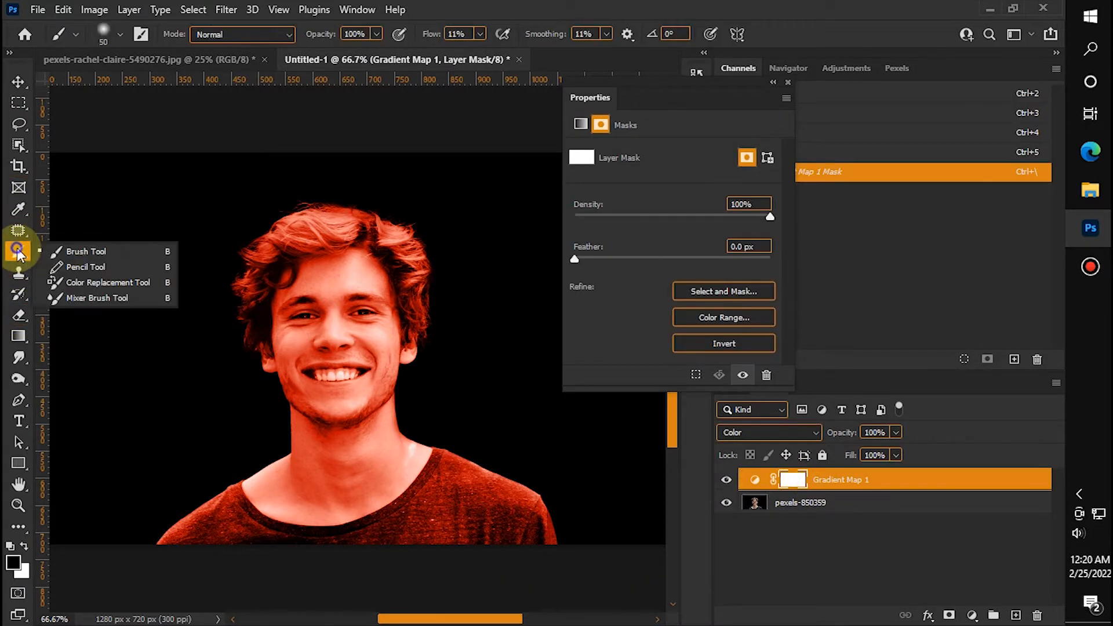
{"action": "left_click", "coordinate": [117, 252]}
{"action": "key", "text": "bracketright"}
{"action": "key", "text": "bracketright"}
{"action": "key", "text": "bracketright"}
{"action": "key", "text": "bracketright"}
{"action": "key", "text": "bracketright"}
{"action": "key", "text": "bracketright"}
{"action": "key", "text": "bracketright"}
{"action": "key", "text": "bracketright"}
{"action": "key", "text": "bracketright"}
{"action": "key", "text": "bracketright"}
{"action": "key", "text": "bracketright"}
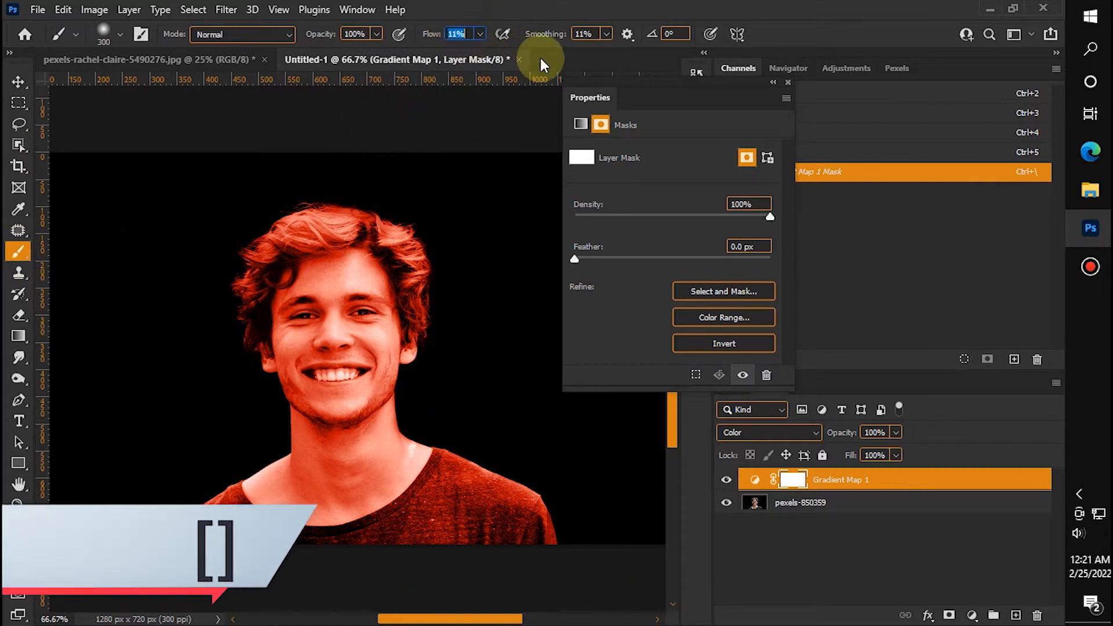
Set the brush flow to 60% and paint black on the mask over the right side of the hair, face and shirt.
{"action": "key", "text": "Down"}
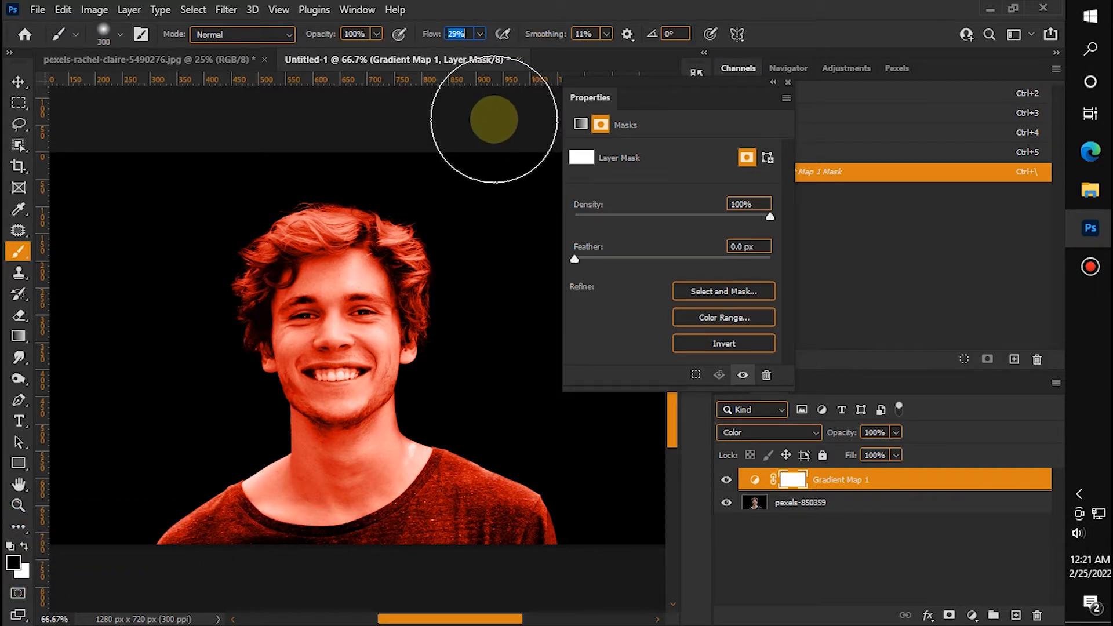
{"action": "type", "text": "60"}
{"action": "key", "text": "Return"}
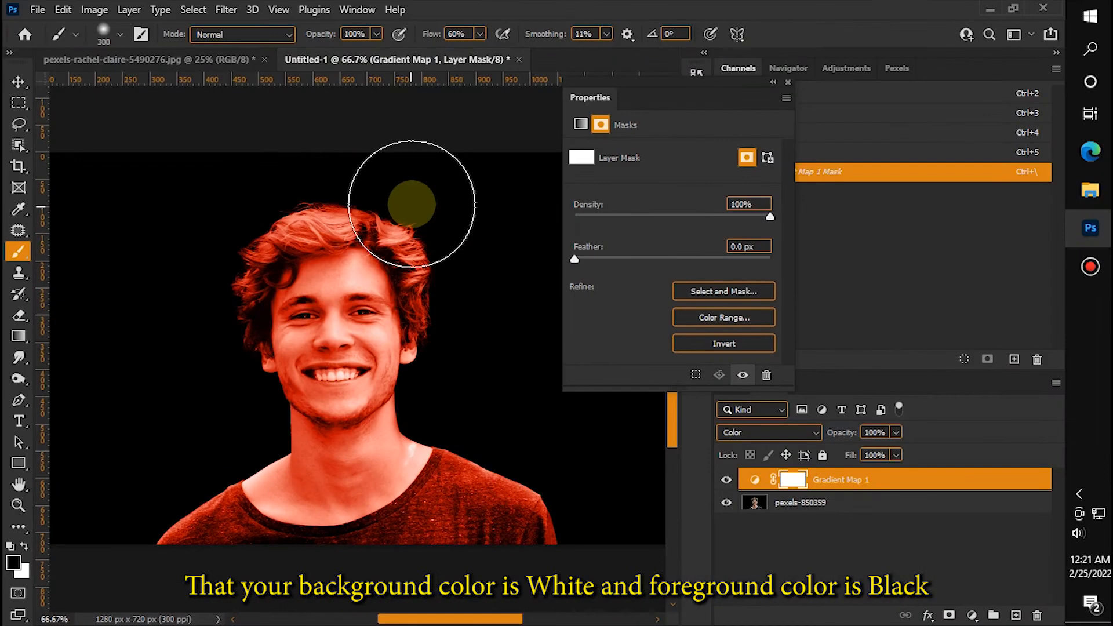
{"action": "mouse_move", "coordinate": [435, 342]}
{"action": "left_mouse_down"}
{"action": "mouse_move", "coordinate": [502, 503]}
{"action": "mouse_move", "coordinate": [527, 541]}
{"action": "mouse_move", "coordinate": [568, 567]}
{"action": "mouse_move", "coordinate": [452, 397]}
{"action": "mouse_move", "coordinate": [510, 480]}
{"action": "mouse_move", "coordinate": [427, 436]}
{"action": "mouse_move", "coordinate": [466, 444]}
{"action": "mouse_move", "coordinate": [420, 266]}
{"action": "mouse_move", "coordinate": [418, 349]}
{"action": "mouse_move", "coordinate": [411, 262]}
{"action": "mouse_move", "coordinate": [411, 396]}
{"action": "mouse_move", "coordinate": [426, 392]}
{"action": "mouse_move", "coordinate": [387, 225]}
{"action": "mouse_move", "coordinate": [406, 257]}
{"action": "mouse_move", "coordinate": [418, 398]}
{"action": "mouse_move", "coordinate": [472, 469]}
{"action": "mouse_move", "coordinate": [491, 438]}
{"action": "mouse_move", "coordinate": [524, 477]}
{"action": "mouse_move", "coordinate": [604, 521]}
{"action": "mouse_move", "coordinate": [491, 466]}
{"action": "mouse_move", "coordinate": [483, 501]}
{"action": "mouse_move", "coordinate": [666, 519]}
{"action": "mouse_move", "coordinate": [679, 486]}
{"action": "mouse_move", "coordinate": [669, 321]}
{"action": "left_mouse_up"}
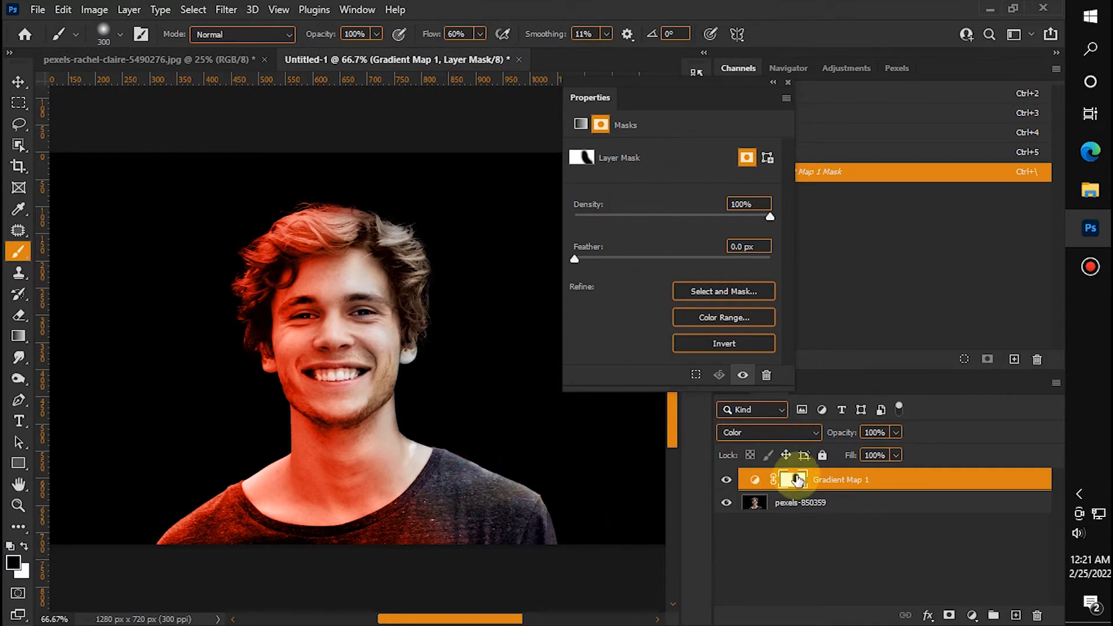
Duplicate the Gradient Map 1 layer and invert the copy's mask.
{"action": "left_click_drag", "start_coordinate": [777, 481], "coordinate": [1016, 613]}
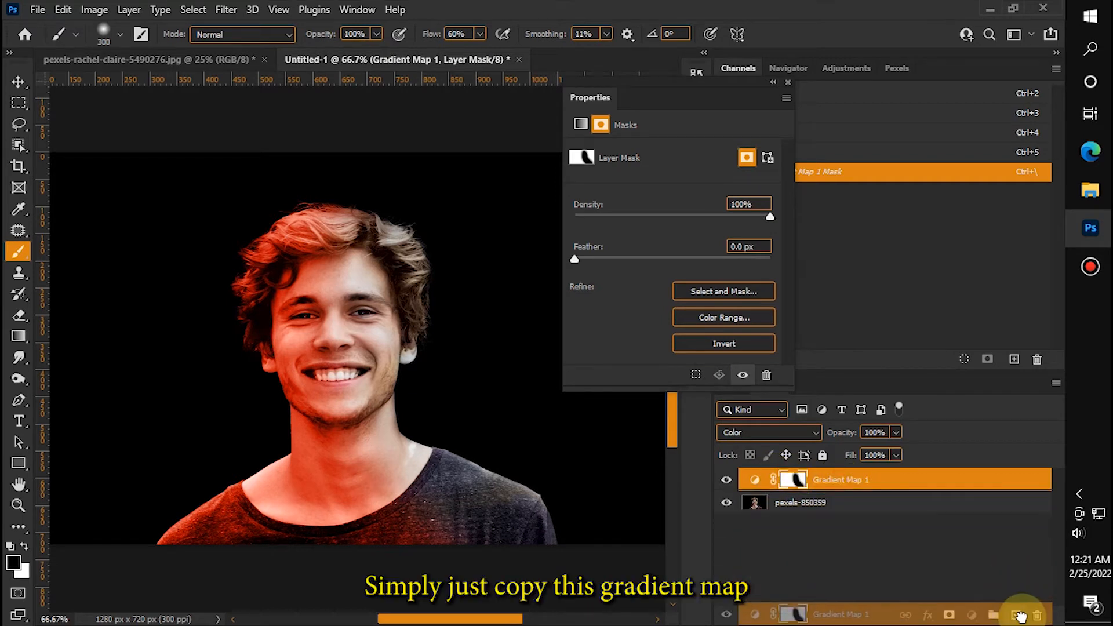
{"action": "key", "text": "ctrl+i"}
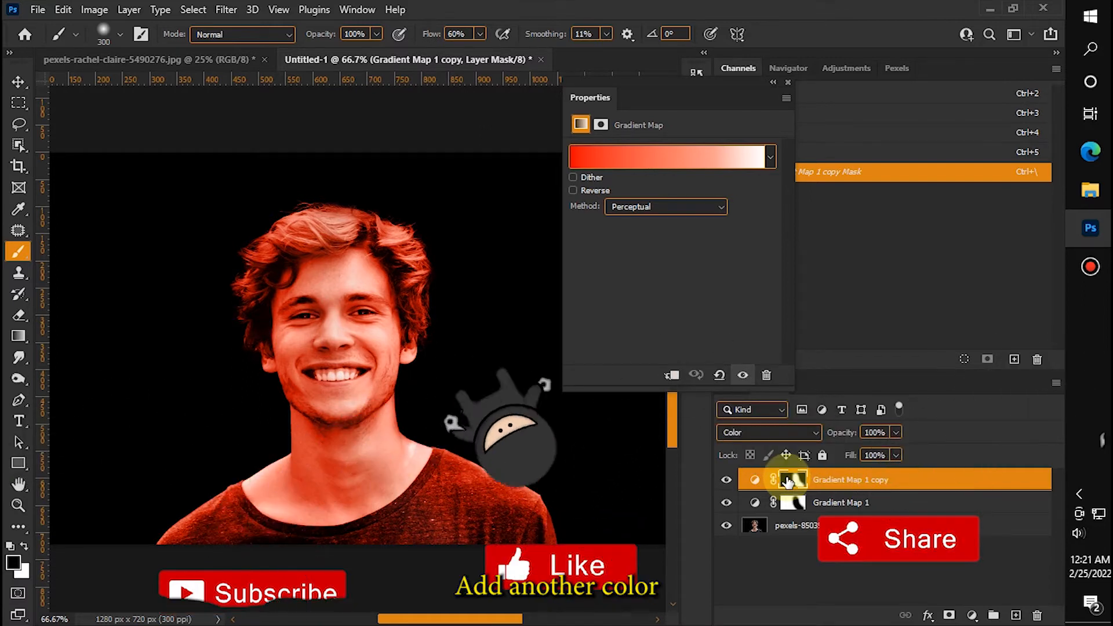
Change the red stop in the copied gradient map to blue, 00a2ff, and apply the gradient.
{"action": "left_click", "coordinate": [754, 480]}
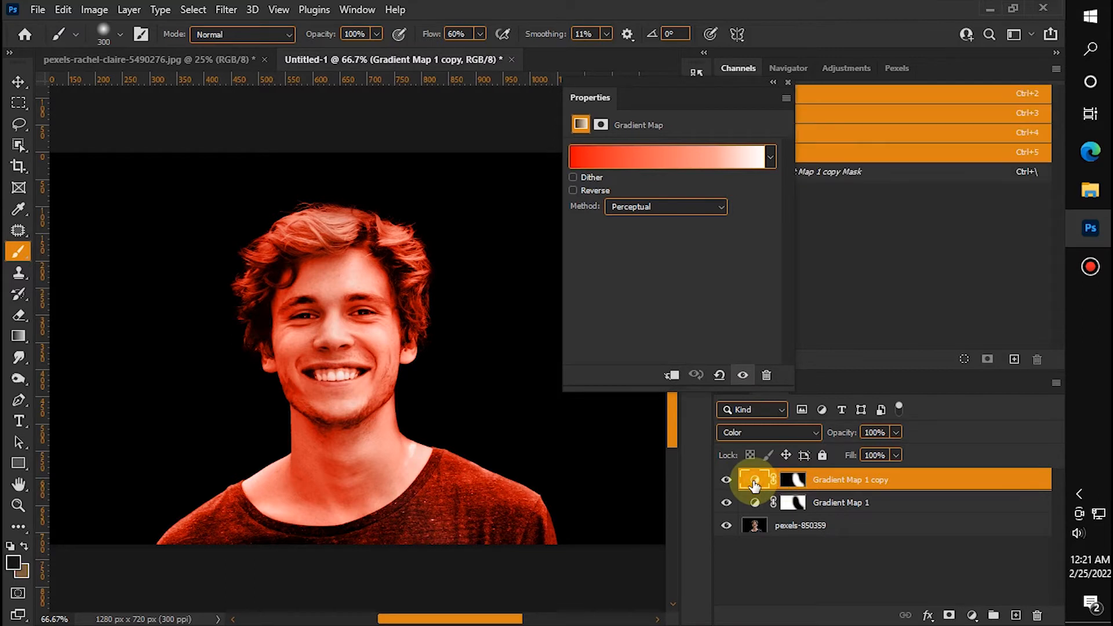
{"action": "left_click", "coordinate": [665, 159]}
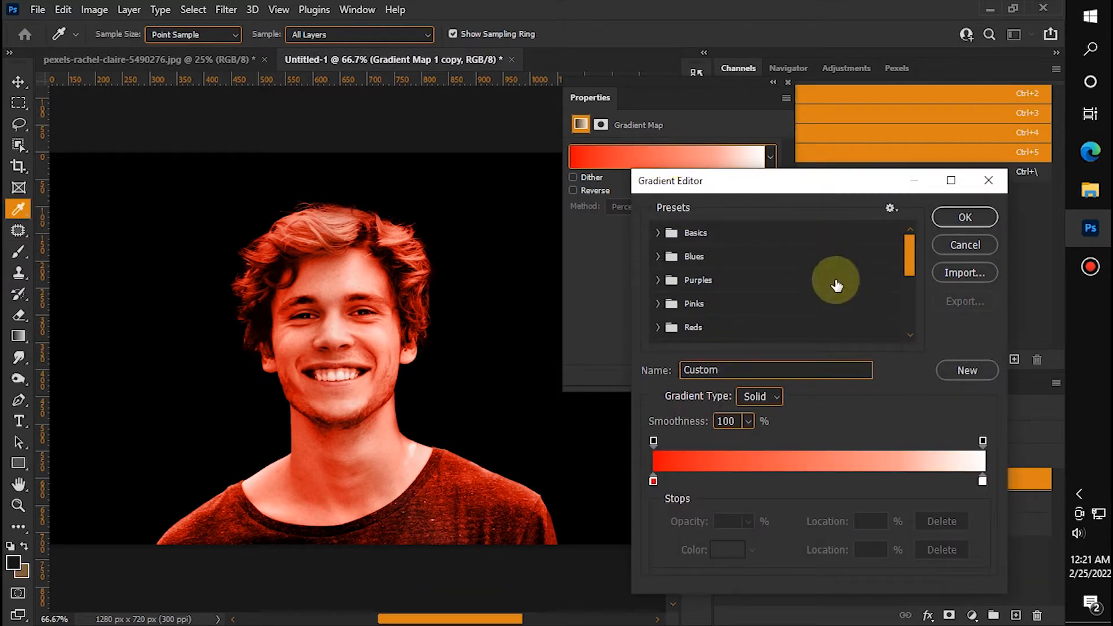
{"action": "double_click", "coordinate": [653, 481]}
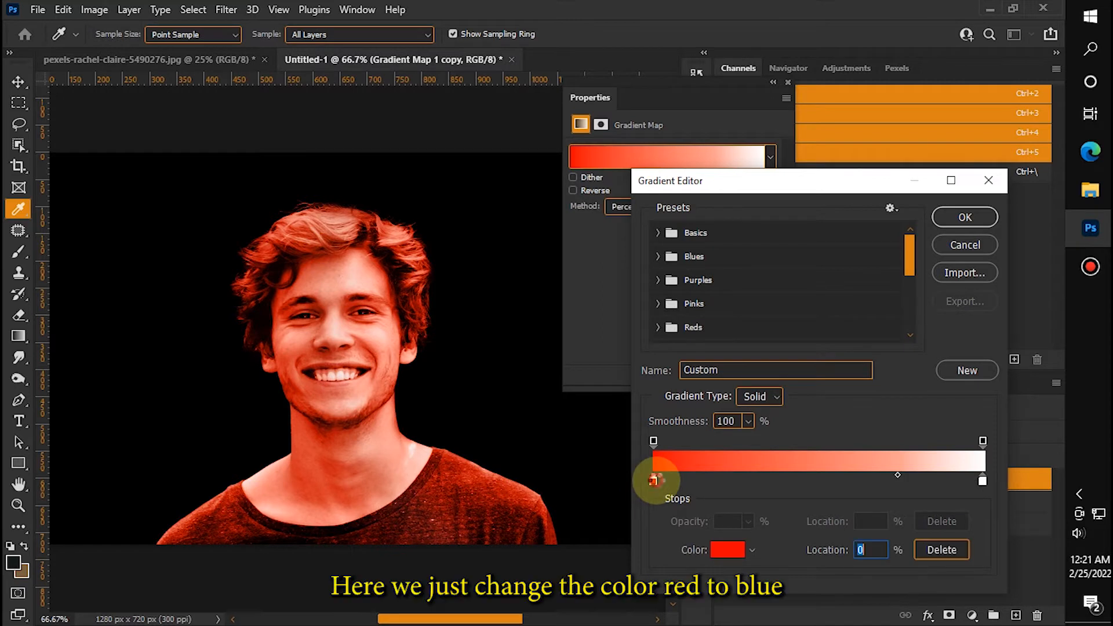
{"action": "left_click_drag", "start_coordinate": [859, 273], "coordinate": [858, 255]}
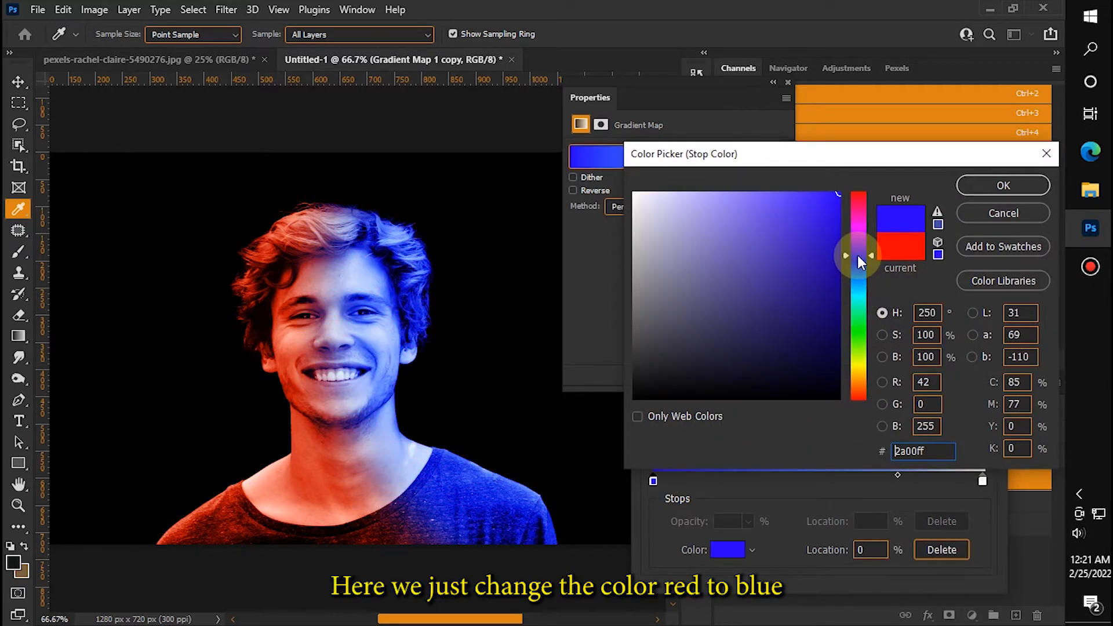
{"action": "left_click", "coordinate": [857, 283]}
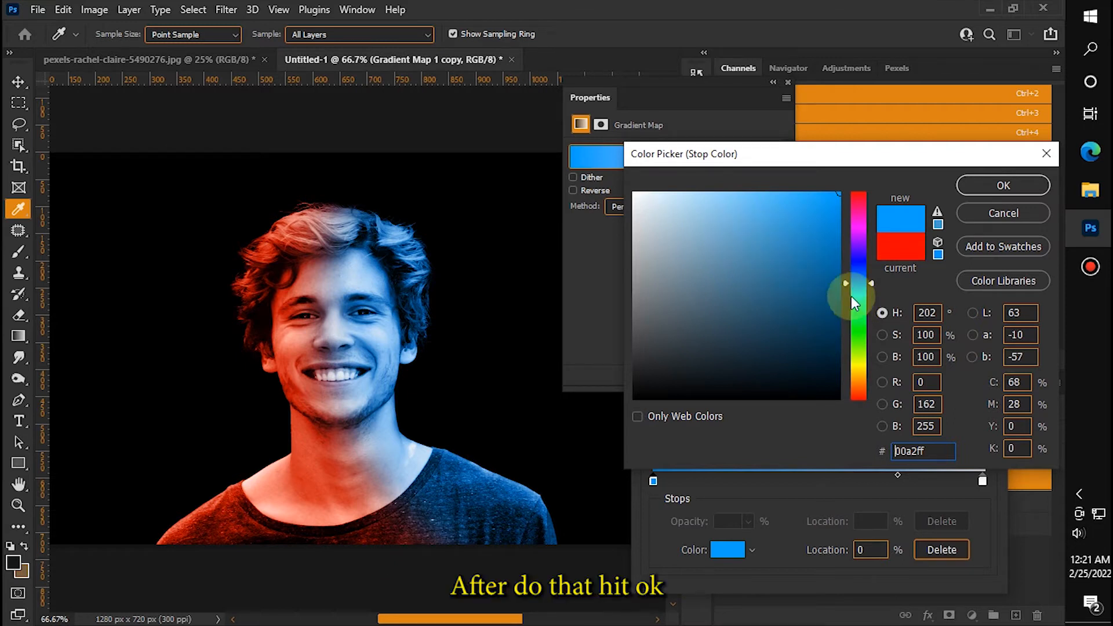
{"action": "left_click", "coordinate": [1000, 185]}
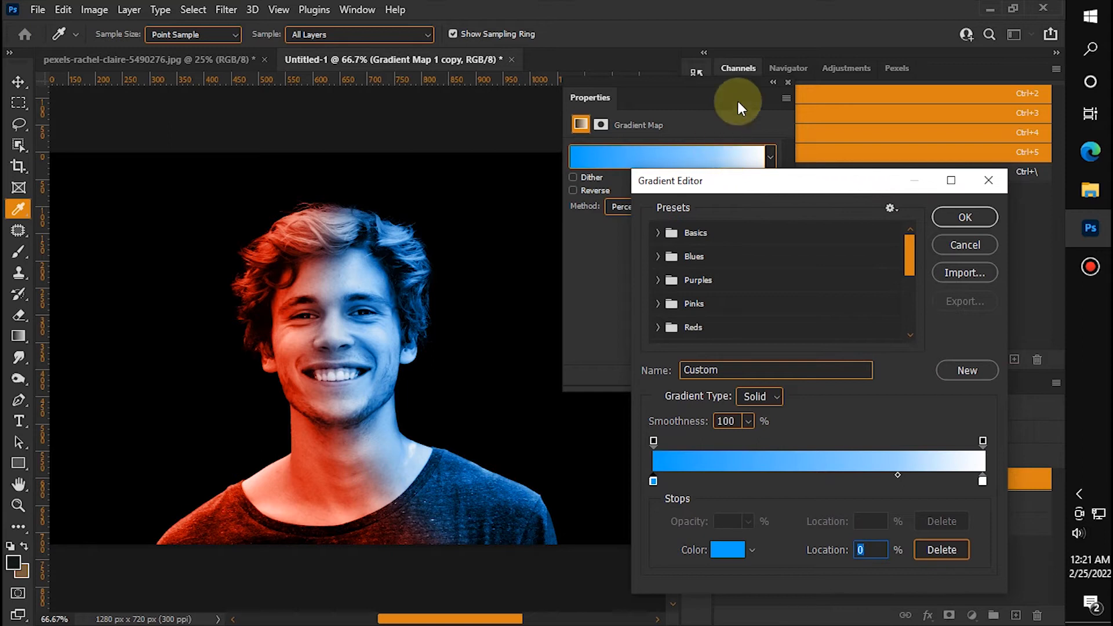
{"action": "left_click", "coordinate": [965, 216]}
{"action": "key", "text": "b"}
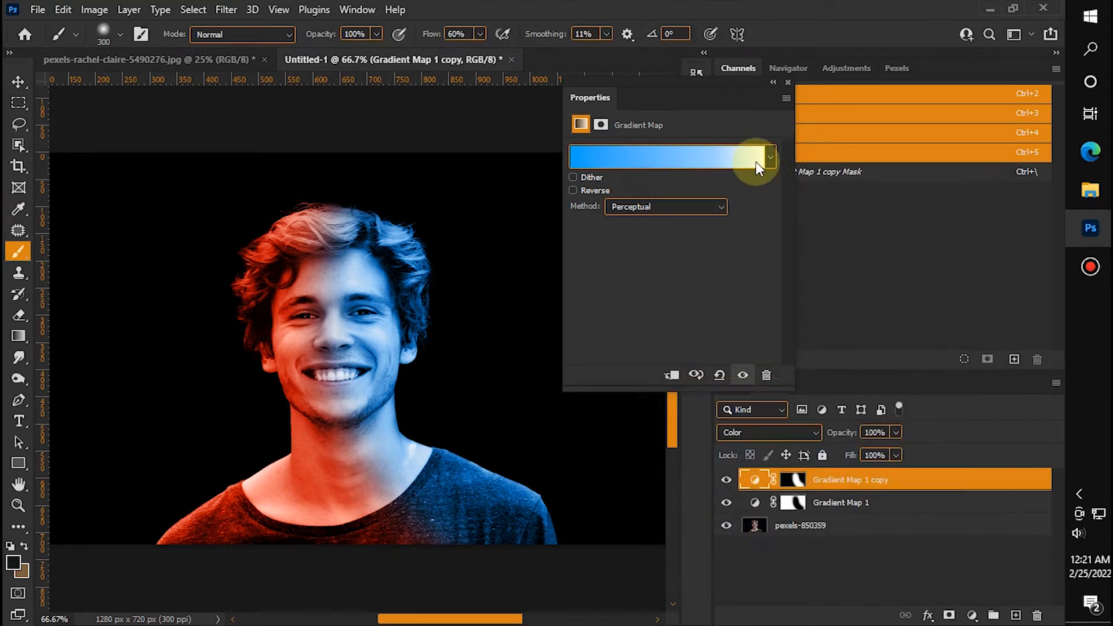
Move the color midpoint of the copy's blue-to-white gradient to 79% and apply it.
{"action": "left_click", "coordinate": [743, 155]}
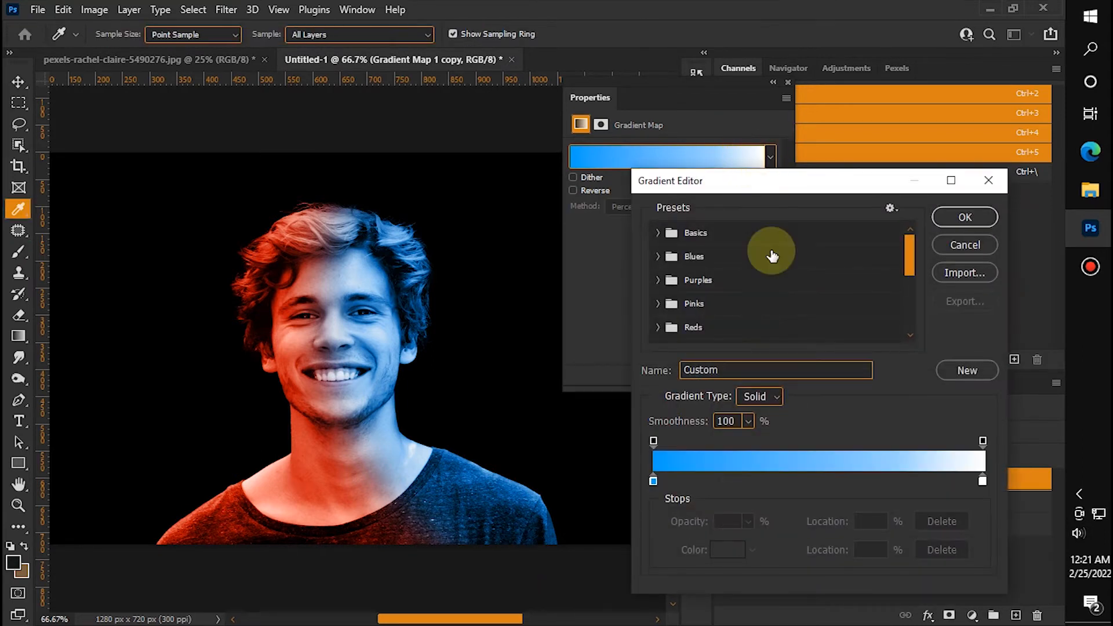
{"action": "left_click", "coordinate": [652, 481]}
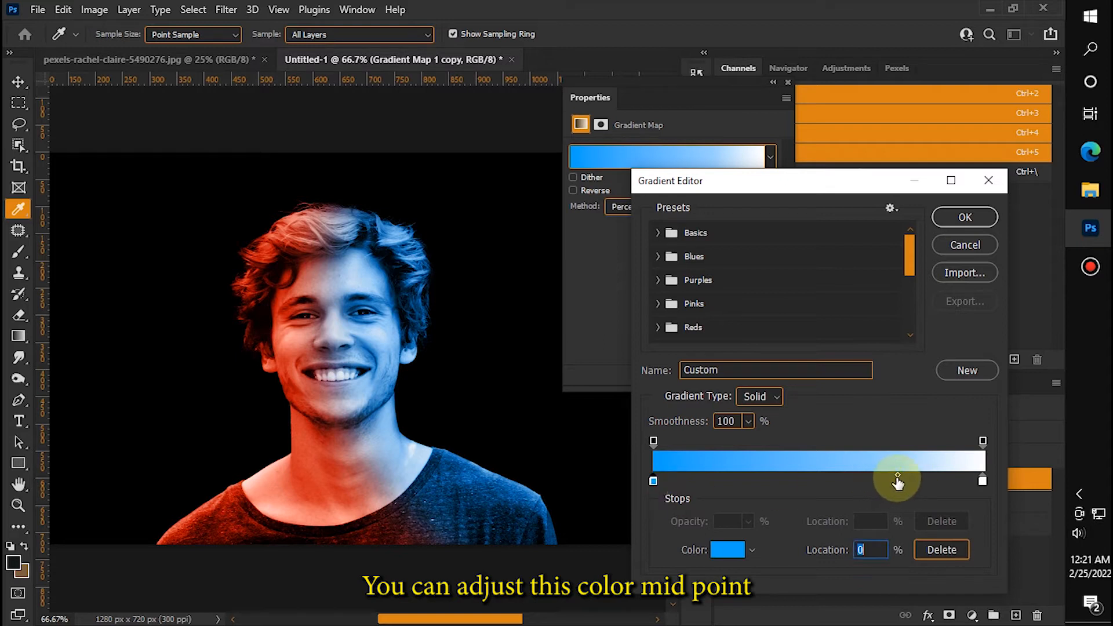
{"action": "mouse_move", "coordinate": [898, 474]}
{"action": "left_mouse_down"}
{"action": "mouse_move", "coordinate": [718, 476]}
{"action": "mouse_move", "coordinate": [961, 475]}
{"action": "mouse_move", "coordinate": [819, 474]}
{"action": "mouse_move", "coordinate": [914, 472]}
{"action": "left_mouse_up"}
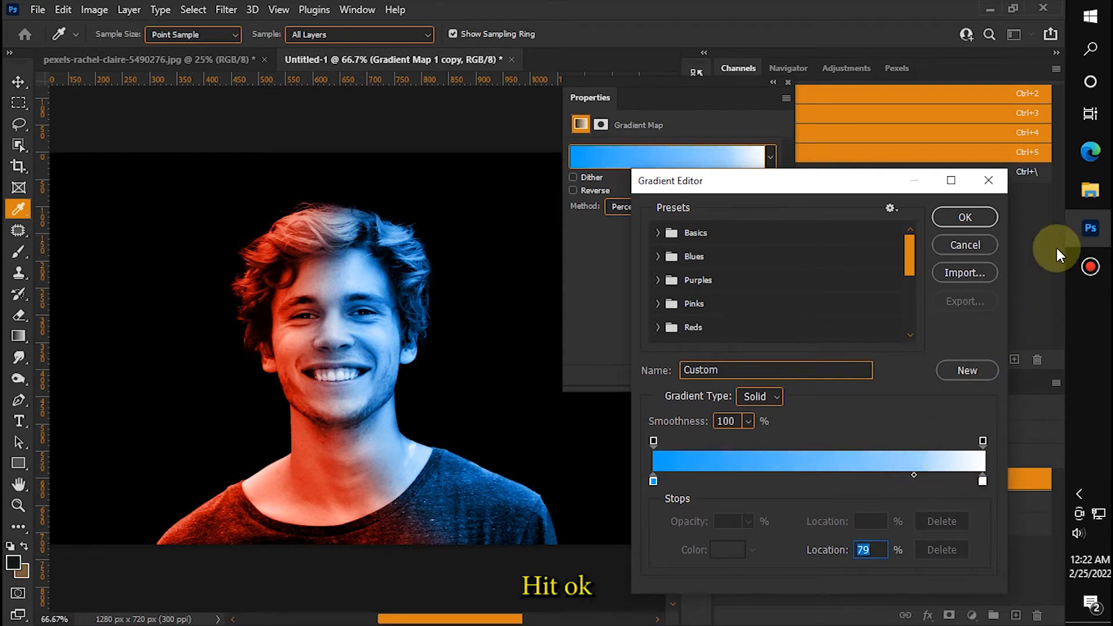
{"action": "left_click", "coordinate": [964, 218]}
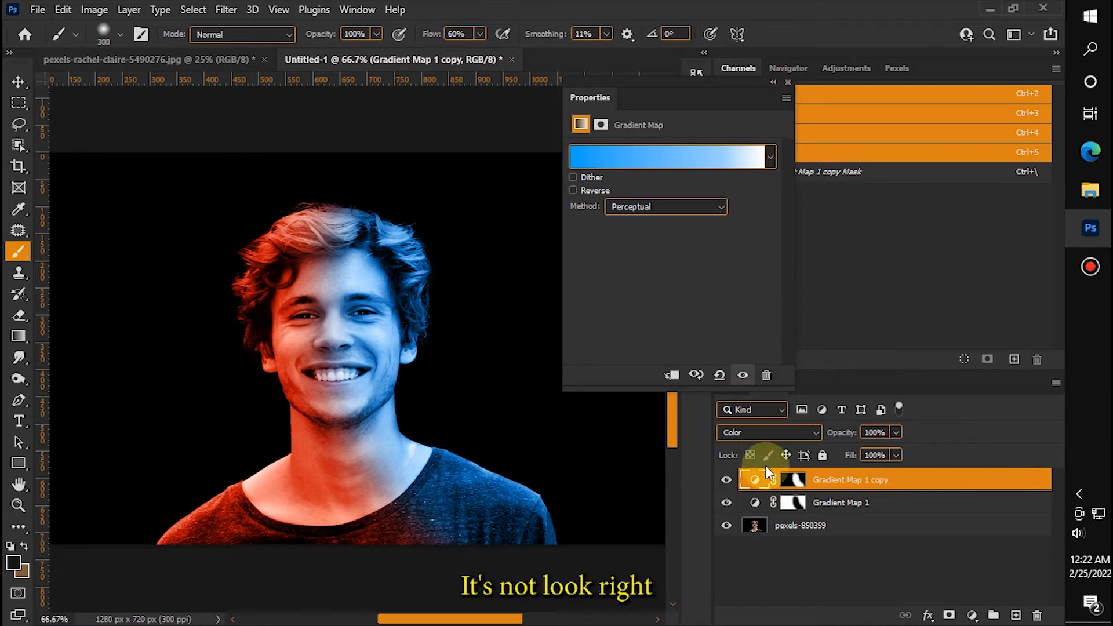
Refine the Gradient Map 1 copy mask with black and white brush strokes, extending the blue over the hair, neck and shirt.
{"action": "left_click", "coordinate": [794, 480]}
{"action": "key", "text": "x"}
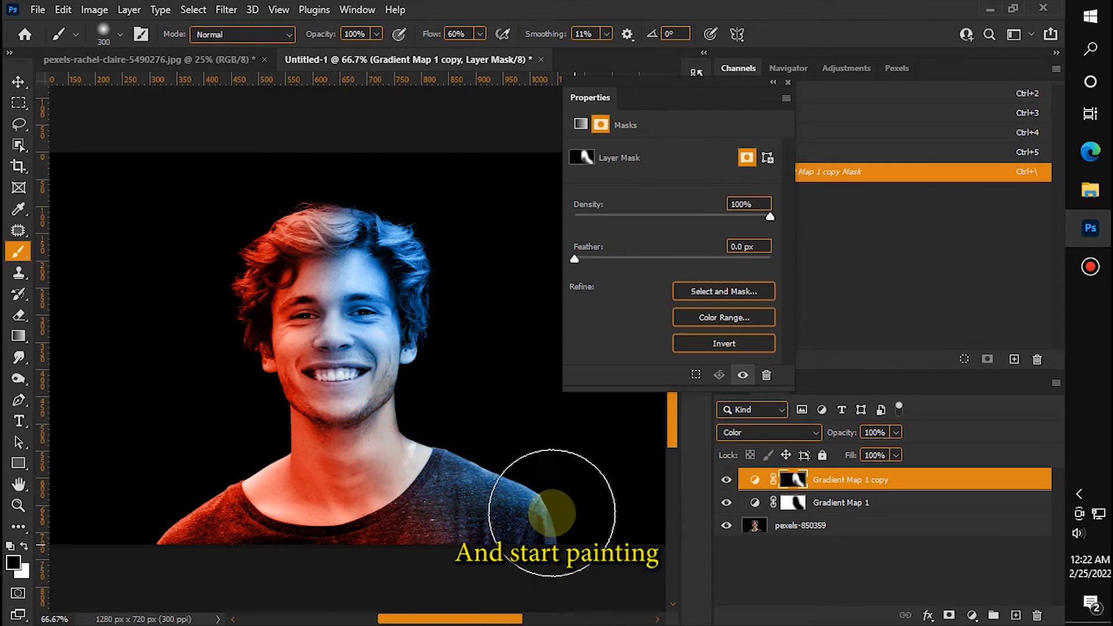
{"action": "mouse_move", "coordinate": [441, 377]}
{"action": "left_mouse_down"}
{"action": "mouse_move", "coordinate": [429, 406]}
{"action": "mouse_move", "coordinate": [510, 514]}
{"action": "mouse_move", "coordinate": [425, 355]}
{"action": "mouse_move", "coordinate": [427, 422]}
{"action": "mouse_move", "coordinate": [462, 519]}
{"action": "mouse_move", "coordinate": [420, 512]}
{"action": "mouse_move", "coordinate": [510, 526]}
{"action": "mouse_move", "coordinate": [430, 540]}
{"action": "mouse_move", "coordinate": [431, 531]}
{"action": "mouse_move", "coordinate": [505, 563]}
{"action": "mouse_move", "coordinate": [566, 515]}
{"action": "mouse_move", "coordinate": [444, 474]}
{"action": "mouse_move", "coordinate": [387, 494]}
{"action": "mouse_move", "coordinate": [387, 557]}
{"action": "mouse_move", "coordinate": [405, 515]}
{"action": "mouse_move", "coordinate": [324, 484]}
{"action": "mouse_move", "coordinate": [193, 567]}
{"action": "mouse_move", "coordinate": [299, 547]}
{"action": "mouse_move", "coordinate": [393, 398]}
{"action": "mouse_move", "coordinate": [408, 248]}
{"action": "mouse_move", "coordinate": [396, 241]}
{"action": "mouse_move", "coordinate": [370, 454]}
{"action": "mouse_move", "coordinate": [370, 250]}
{"action": "mouse_move", "coordinate": [379, 474]}
{"action": "left_mouse_up"}
{"action": "key", "text": "x"}
{"action": "mouse_move", "coordinate": [289, 452]}
{"action": "left_mouse_down"}
{"action": "mouse_move", "coordinate": [289, 469]}
{"action": "mouse_move", "coordinate": [238, 516]}
{"action": "mouse_move", "coordinate": [179, 551]}
{"action": "mouse_move", "coordinate": [258, 236]}
{"action": "mouse_move", "coordinate": [239, 351]}
{"action": "mouse_move", "coordinate": [258, 465]}
{"action": "mouse_move", "coordinate": [366, 226]}
{"action": "mouse_move", "coordinate": [263, 203]}
{"action": "mouse_move", "coordinate": [182, 210]}
{"action": "mouse_move", "coordinate": [325, 232]}
{"action": "mouse_move", "coordinate": [249, 223]}
{"action": "mouse_move", "coordinate": [289, 211]}
{"action": "left_mouse_up"}
{"action": "key", "text": "x"}
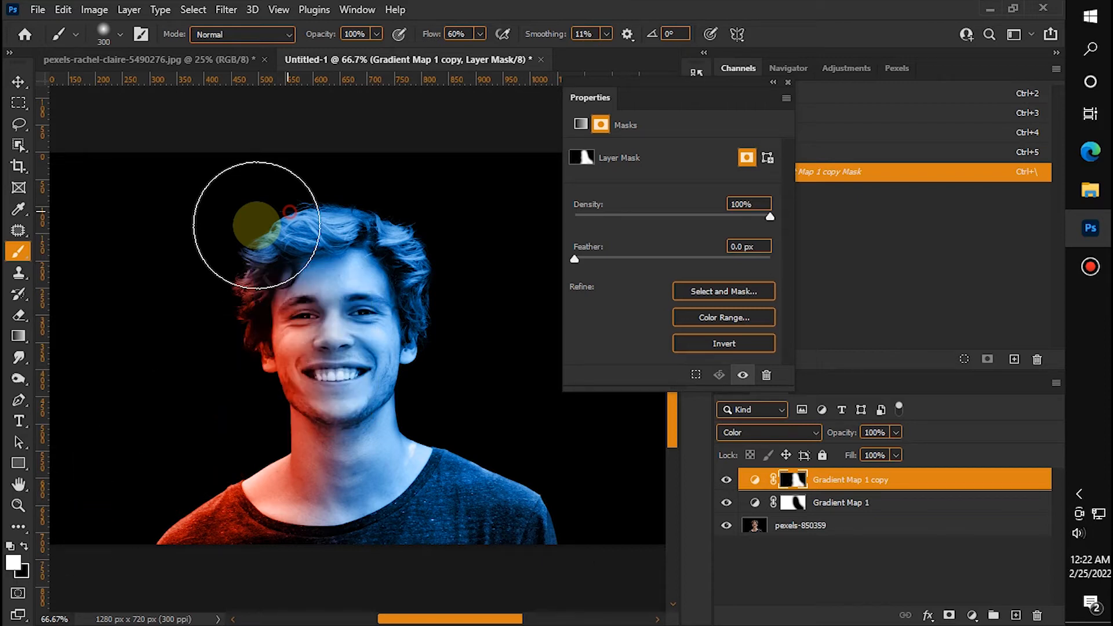
Paint black on the Gradient Map 1 copy mask along the background beside the hair, face and neck on the red-lit side.
{"action": "key", "text": "x"}
{"action": "mouse_move", "coordinate": [209, 284]}
{"action": "left_mouse_down"}
{"action": "mouse_move", "coordinate": [219, 325]}
{"action": "mouse_move", "coordinate": [248, 325]}
{"action": "mouse_move", "coordinate": [276, 457]}
{"action": "left_mouse_up"}
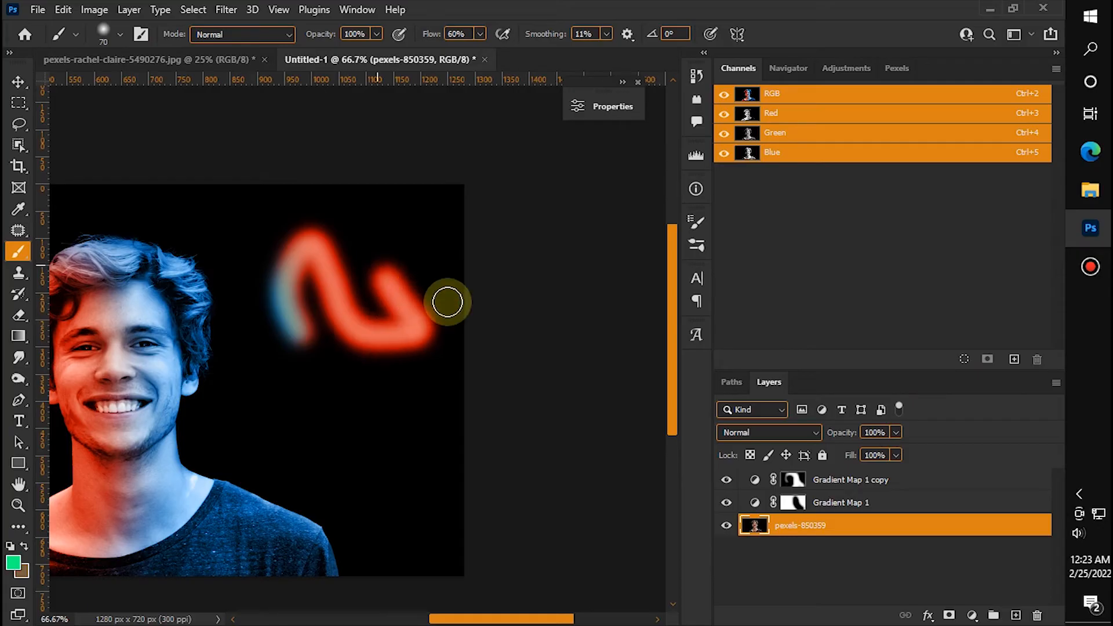
Paint soft green test strokes on the pexels-850359 layer's background on both sides of the man.
{"action": "mouse_move", "coordinate": [447, 301]}
{"action": "left_mouse_down"}
{"action": "mouse_move", "coordinate": [316, 363]}
{"action": "mouse_move", "coordinate": [377, 414]}
{"action": "left_mouse_up"}
{"action": "left_click_drag", "start_coordinate": [242, 483], "coordinate": [442, 449]}
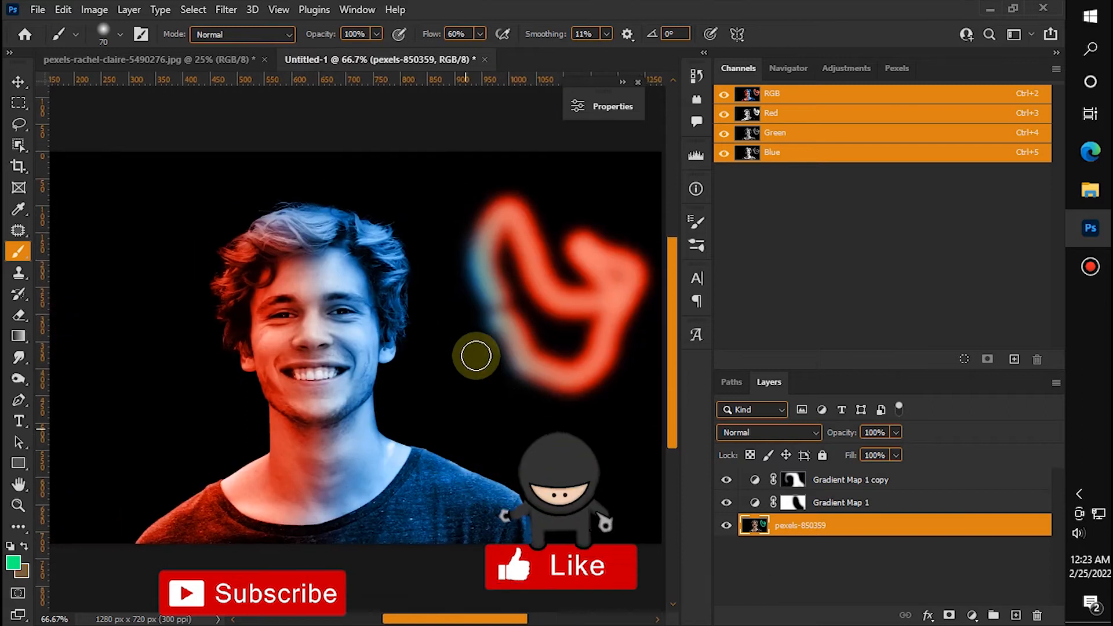
{"action": "left_click_drag", "start_coordinate": [472, 344], "coordinate": [463, 320]}
{"action": "left_click_drag", "start_coordinate": [320, 373], "coordinate": [450, 333]}
{"action": "left_click_drag", "start_coordinate": [142, 300], "coordinate": [152, 273]}
{"action": "left_click", "coordinate": [170, 228]}
{"action": "left_click_drag", "start_coordinate": [251, 180], "coordinate": [307, 321]}
{"action": "left_click_drag", "start_coordinate": [186, 163], "coordinate": [187, 324]}
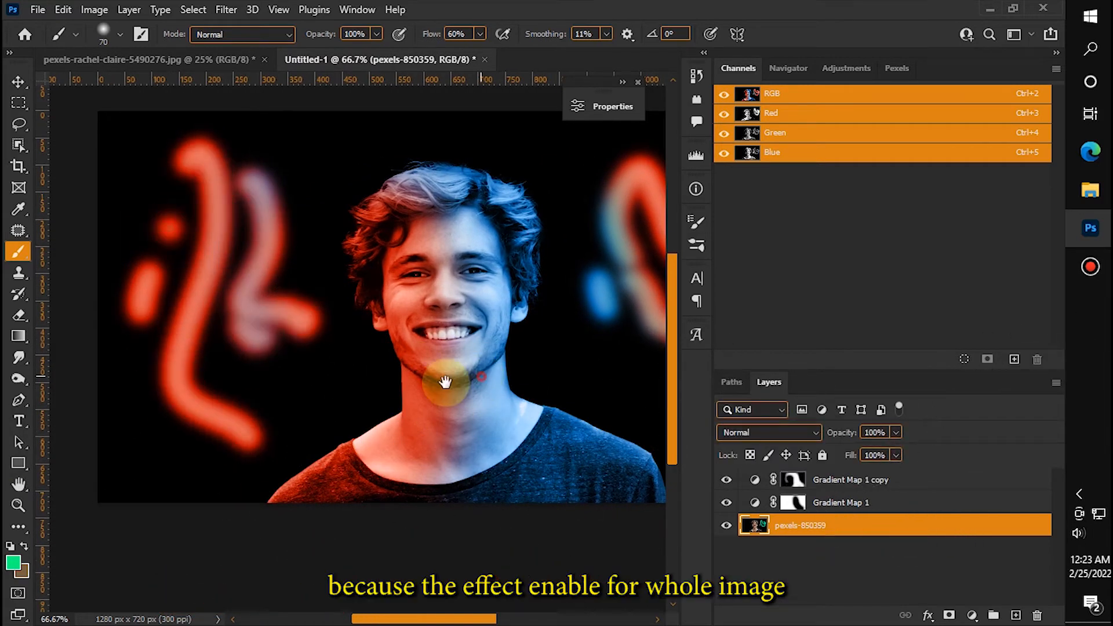
Select the subject on the pexels-850359 layer automatically.
{"action": "left_click_drag", "start_coordinate": [472, 372], "coordinate": [331, 390]}
{"action": "scroll", "coordinate": [342, 404], "scroll_direction": "down", "scroll_amount": 1}
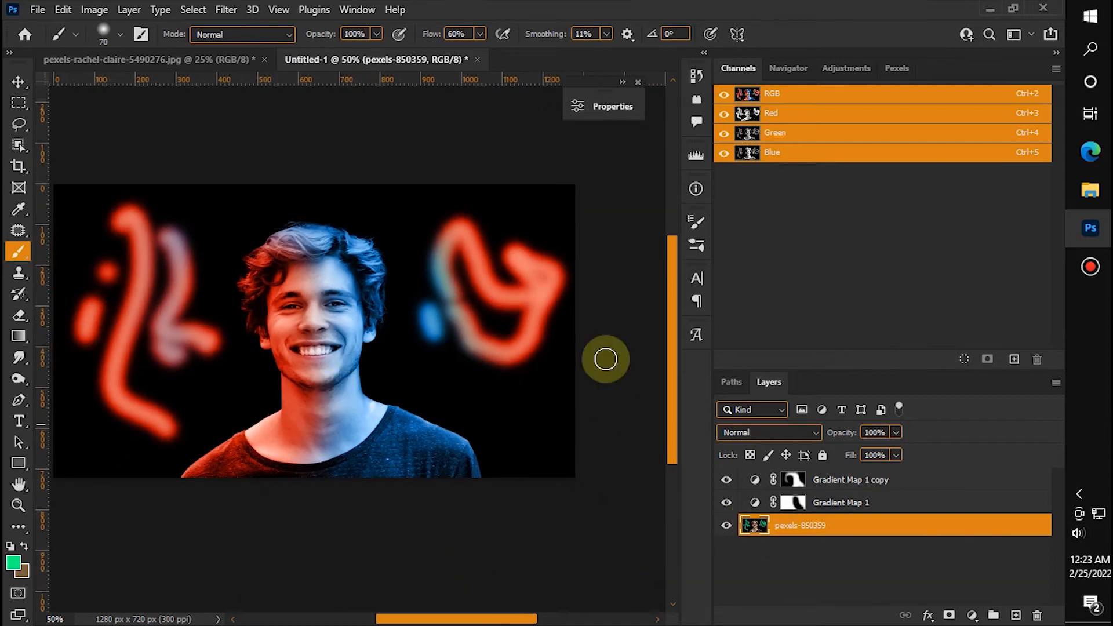
{"action": "left_click", "coordinate": [198, 11]}
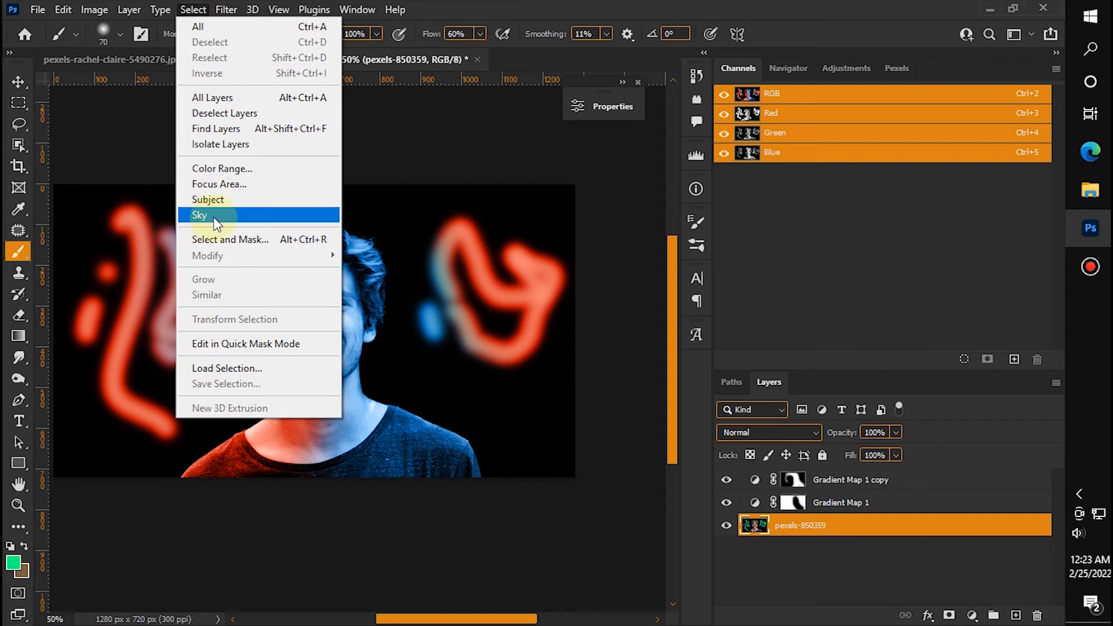
{"action": "left_click", "coordinate": [213, 199]}
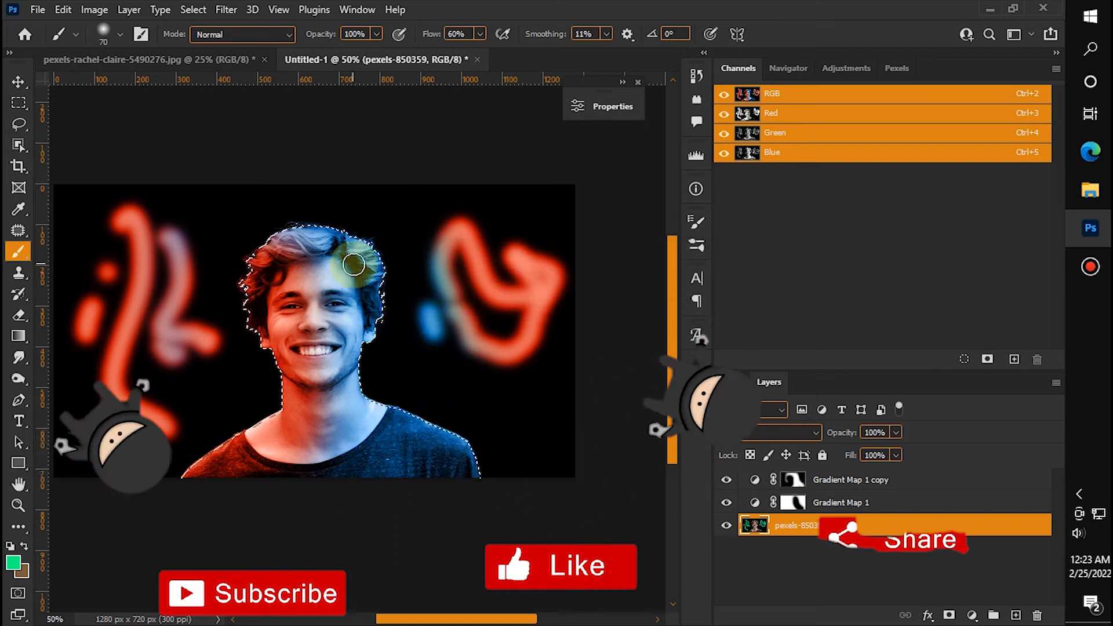
Create a new layer group and give it a layer mask from the subject selection.
{"action": "scroll", "coordinate": [353, 263], "scroll_direction": "up", "scroll_amount": 2}
{"action": "scroll", "coordinate": [353, 263], "scroll_direction": "down", "scroll_amount": 1}
{"action": "left_click", "coordinate": [994, 617]}
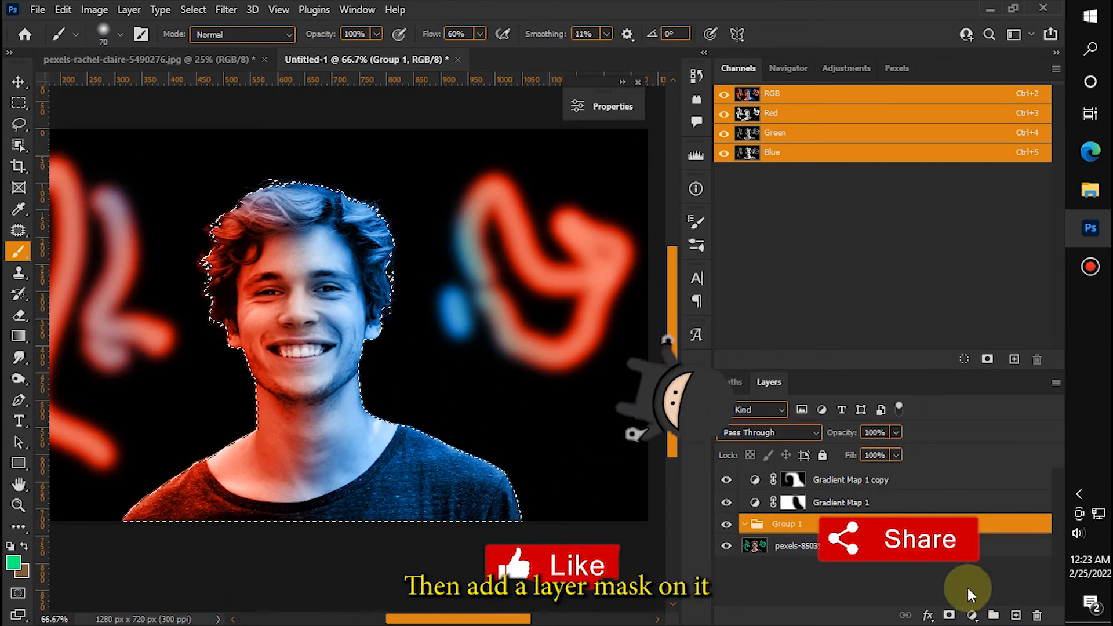
{"action": "left_click", "coordinate": [949, 615]}
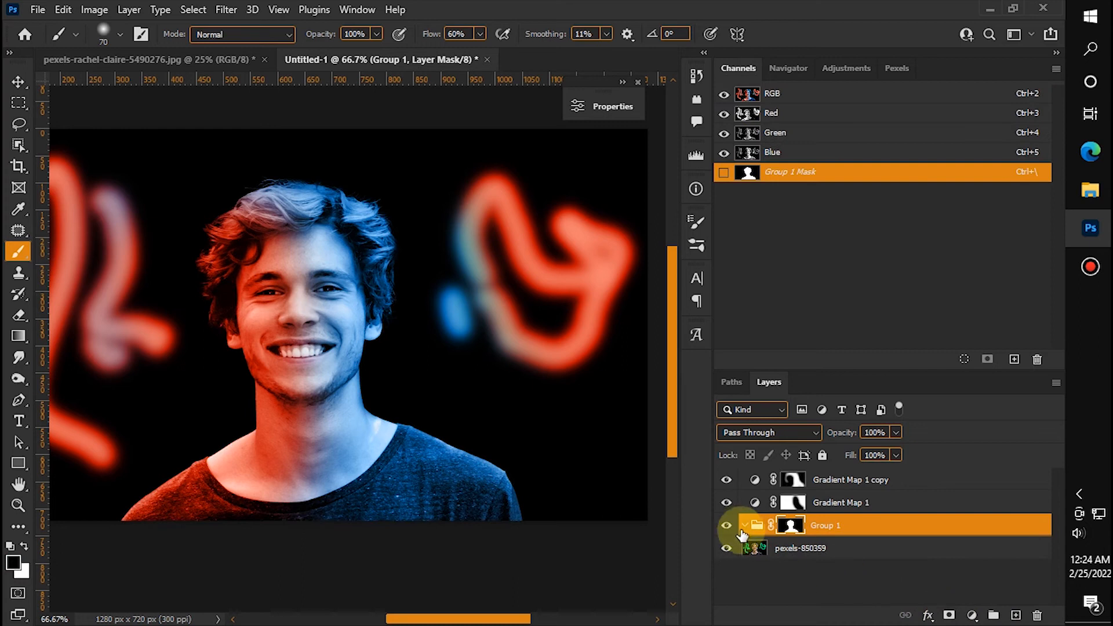
Place Group 1 at the top of the layer stack, move both gradient map layers into it and collapse it.
{"action": "left_click_drag", "start_coordinate": [856, 525], "coordinate": [844, 467]}
{"action": "left_click", "coordinate": [852, 525]}
{"action": "left_click", "coordinate": [868, 510], "text": "shift"}
{"action": "left_click_drag", "start_coordinate": [868, 509], "coordinate": [865, 490]}
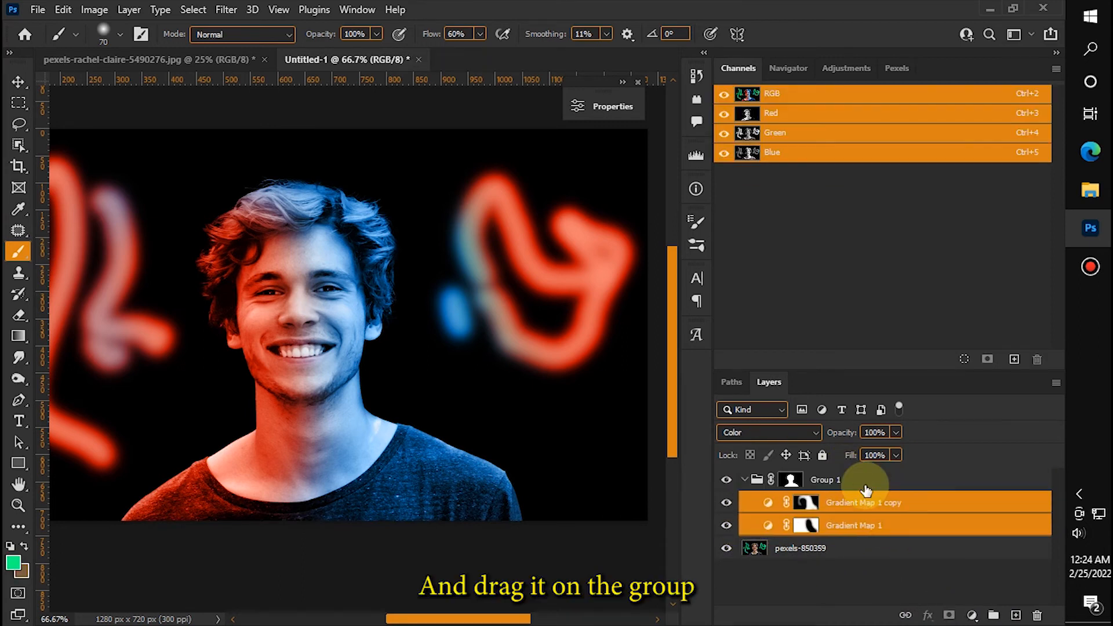
{"action": "left_click", "coordinate": [755, 486]}
{"action": "key", "text": "ctrl+minus"}
{"action": "key", "text": "ctrl+minus"}
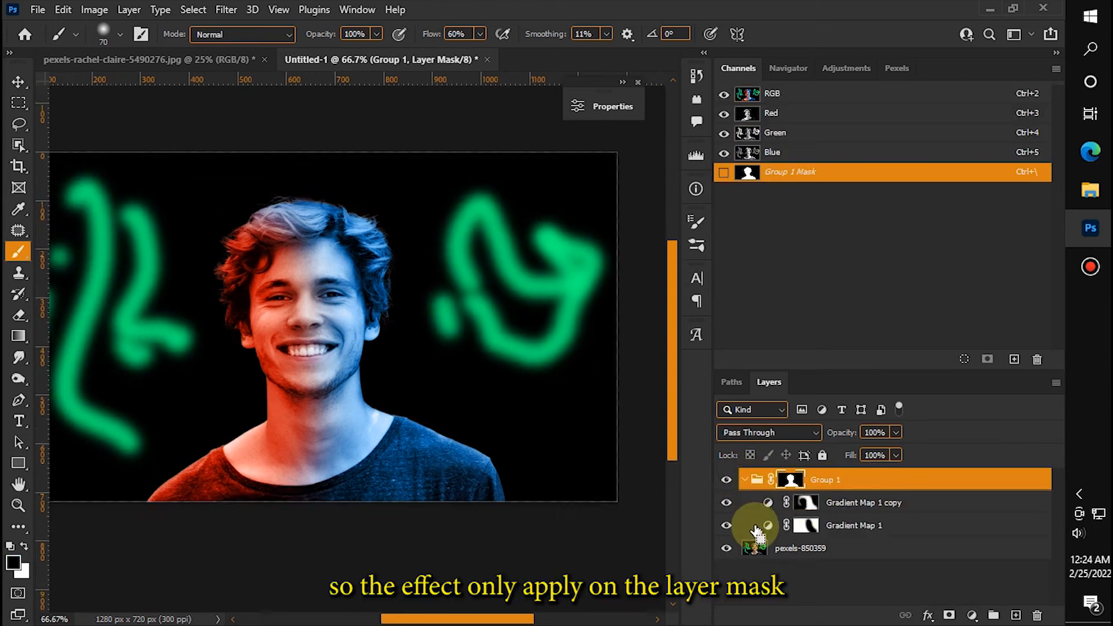
{"action": "key", "text": "ctrl+plus"}
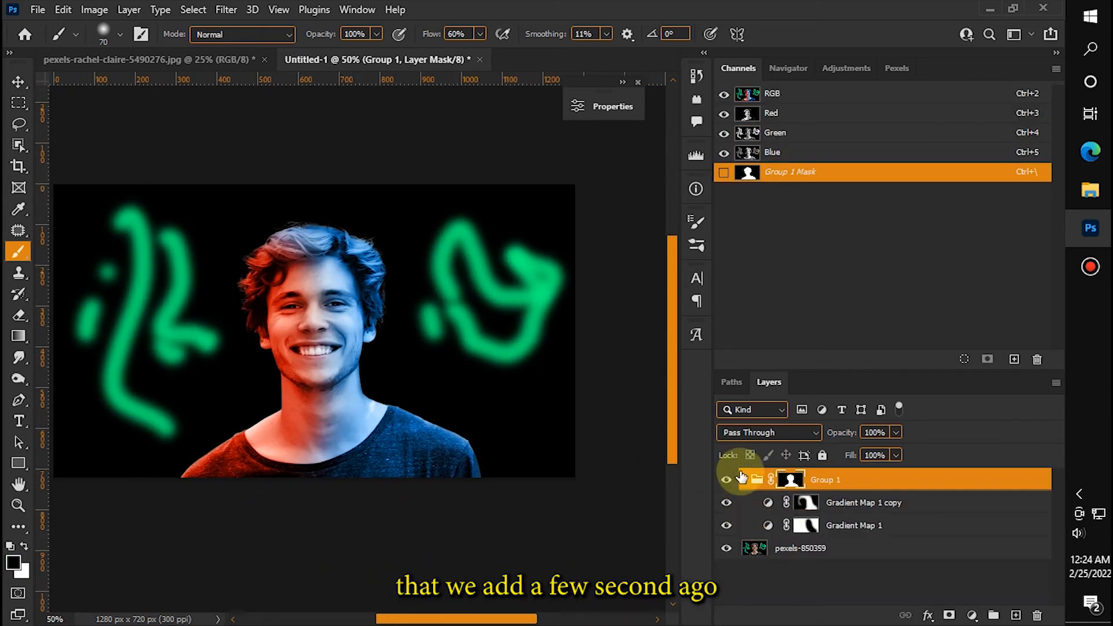
{"action": "left_click", "coordinate": [756, 479]}
{"action": "left_click", "coordinate": [744, 479]}
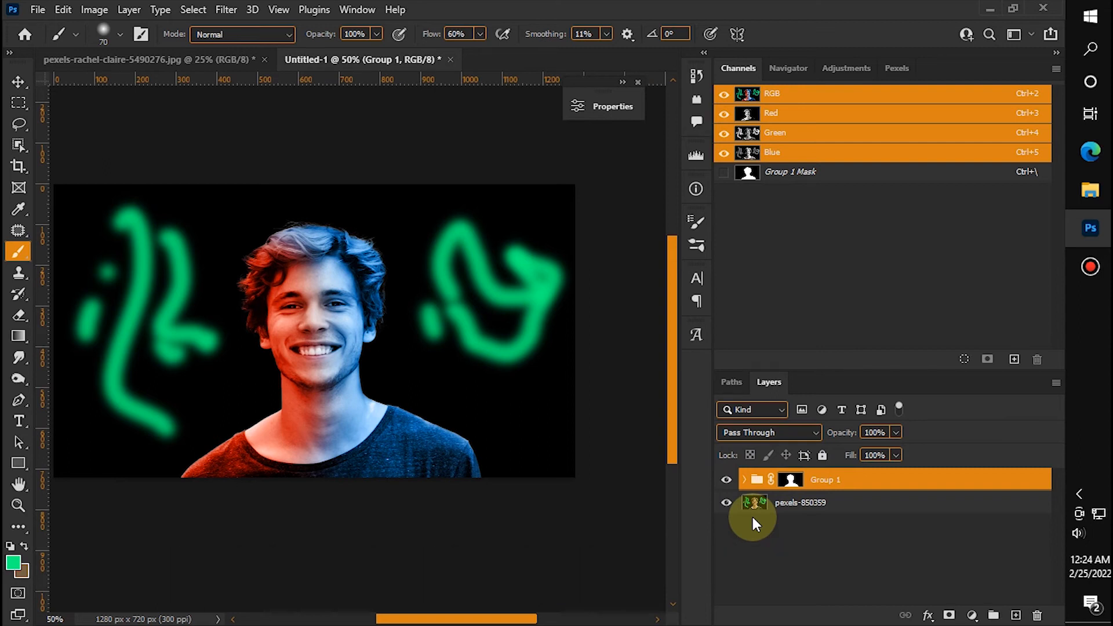
Select the subject on the pexels-850359 layer and copy only that selection to a new layer.
{"action": "left_click", "coordinate": [751, 514]}
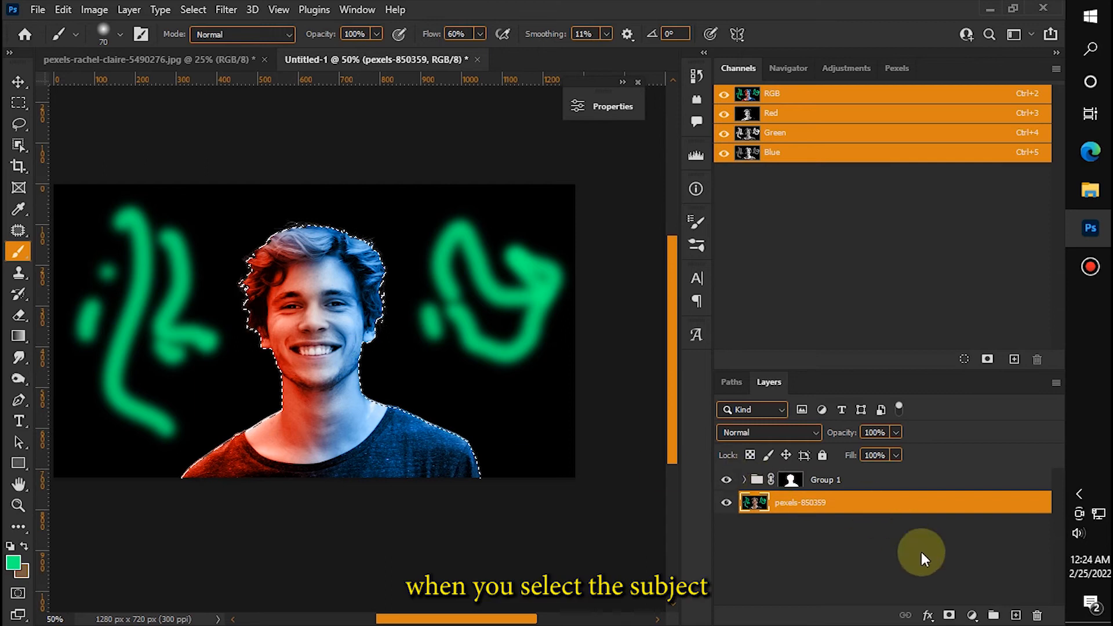
{"action": "left_click_drag", "start_coordinate": [778, 503], "coordinate": [1018, 615]}
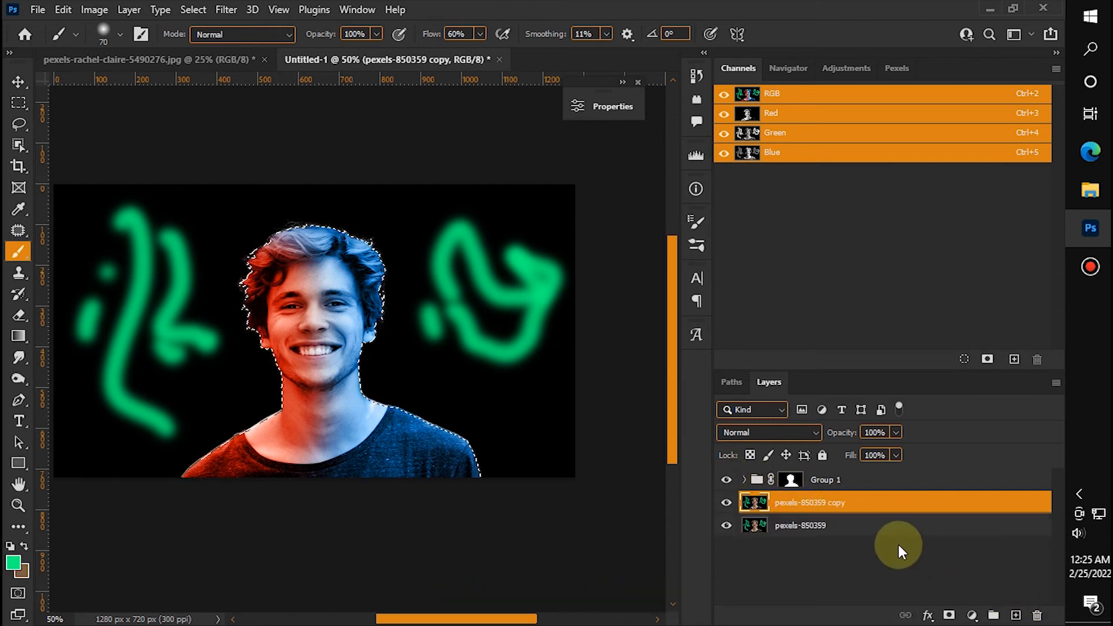
{"action": "key", "text": "ctrl+z"}
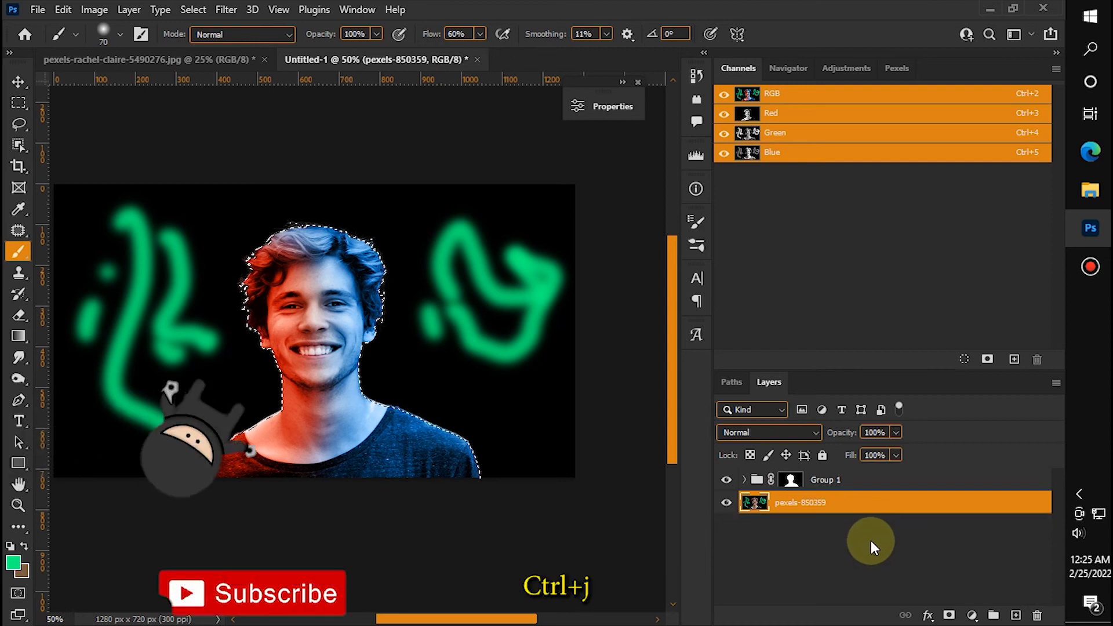
{"action": "key", "text": "ctrl+j"}
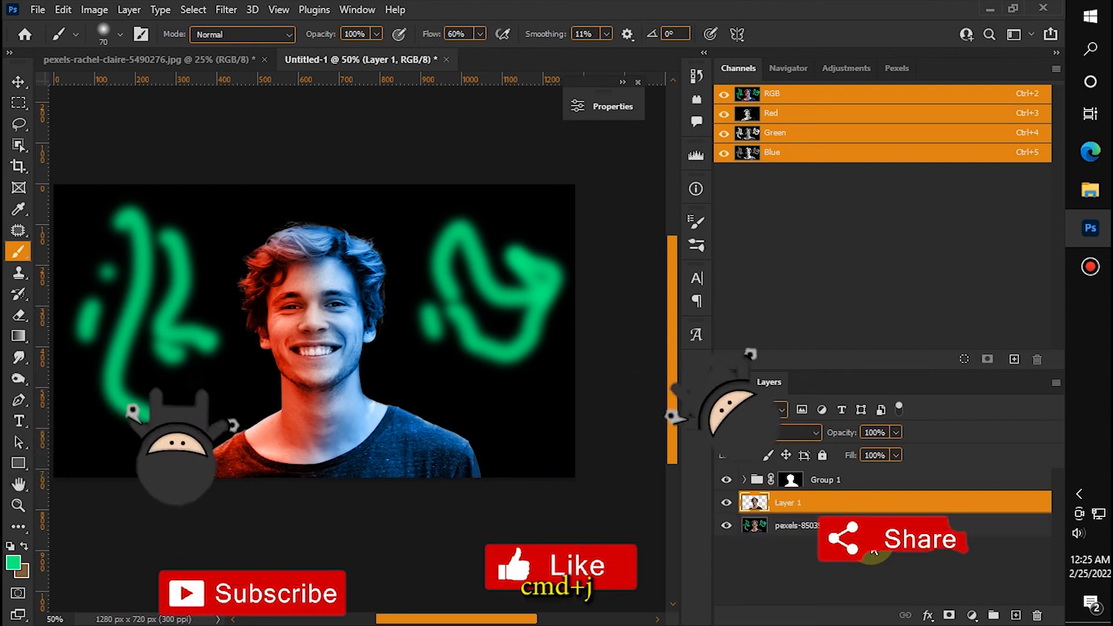
Move both gradient map layers out of Group 1, hide the group, and clip the gradient maps to Layer 1.
{"action": "left_click", "coordinate": [754, 485]}
{"action": "left_click", "coordinate": [745, 479]}
{"action": "mouse_move", "coordinate": [863, 524]}
{"action": "left_mouse_down"}
{"action": "mouse_move", "coordinate": [867, 552]}
{"action": "mouse_move", "coordinate": [778, 530]}
{"action": "left_mouse_up"}
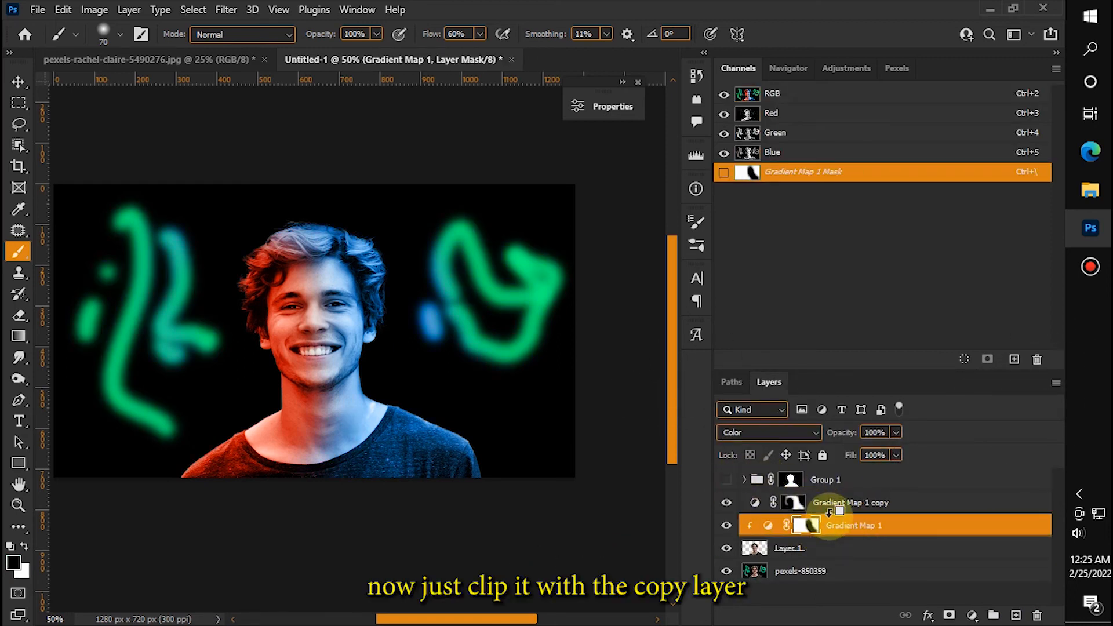
{"action": "left_click", "coordinate": [830, 511], "text": "alt"}
Paint additional green test strokes on the pexels-850359 layer's background on both sides of the man.
{"action": "left_click_drag", "start_coordinate": [422, 446], "coordinate": [473, 478]}
{"action": "left_click", "coordinate": [754, 571]}
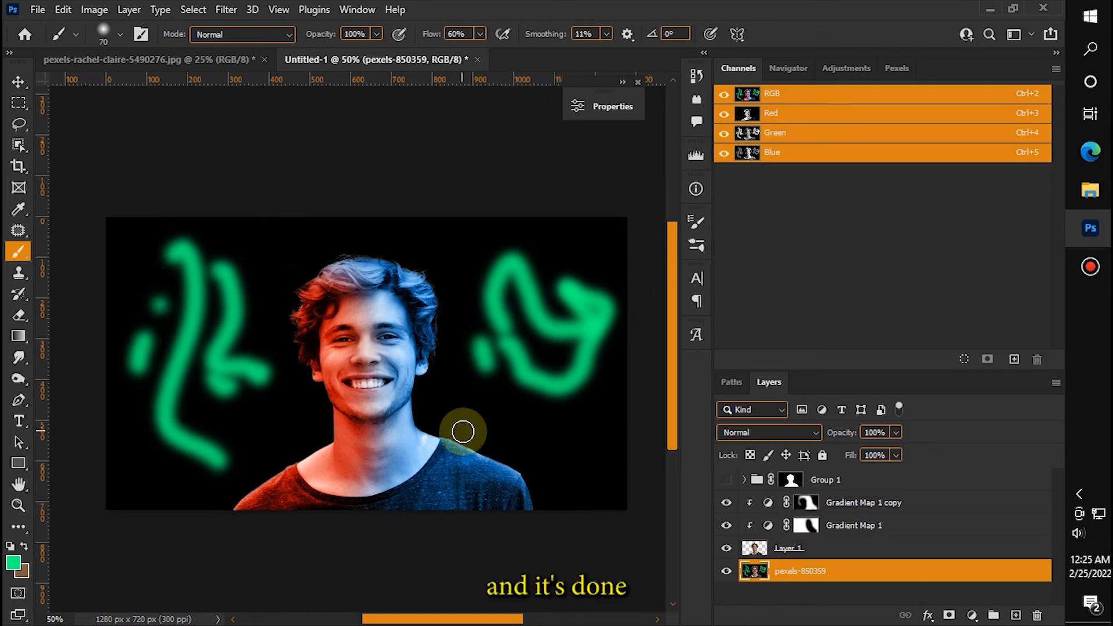
{"action": "left_click_drag", "start_coordinate": [116, 498], "coordinate": [328, 335]}
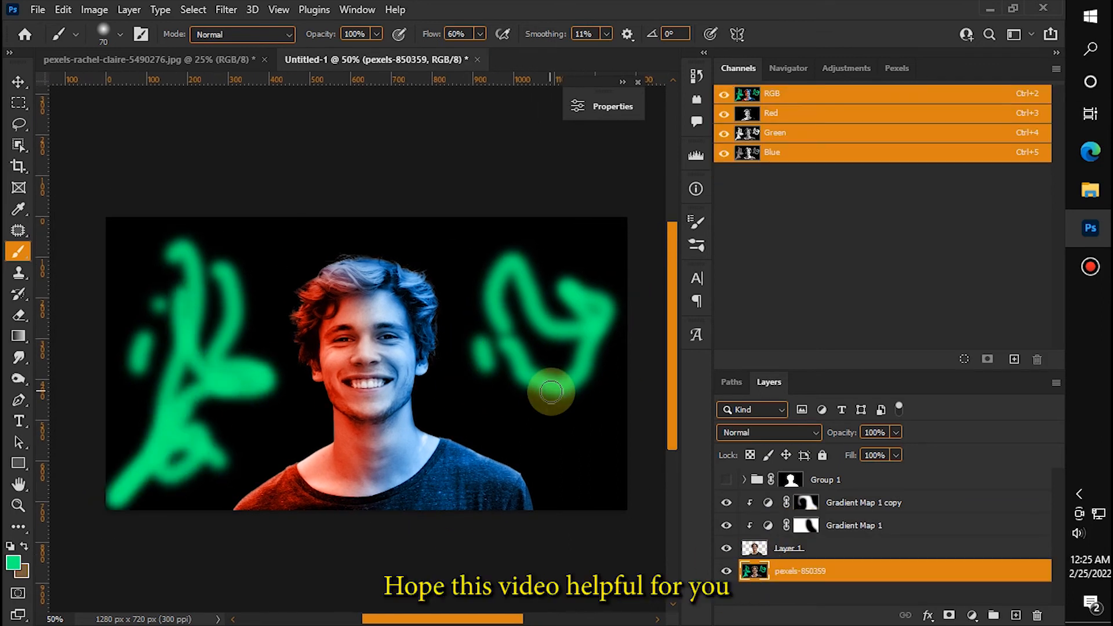
{"action": "scroll", "coordinate": [550, 391], "scroll_direction": "up", "scroll_amount": 2}
{"action": "scroll", "coordinate": [435, 360], "scroll_direction": "down", "scroll_amount": 1}
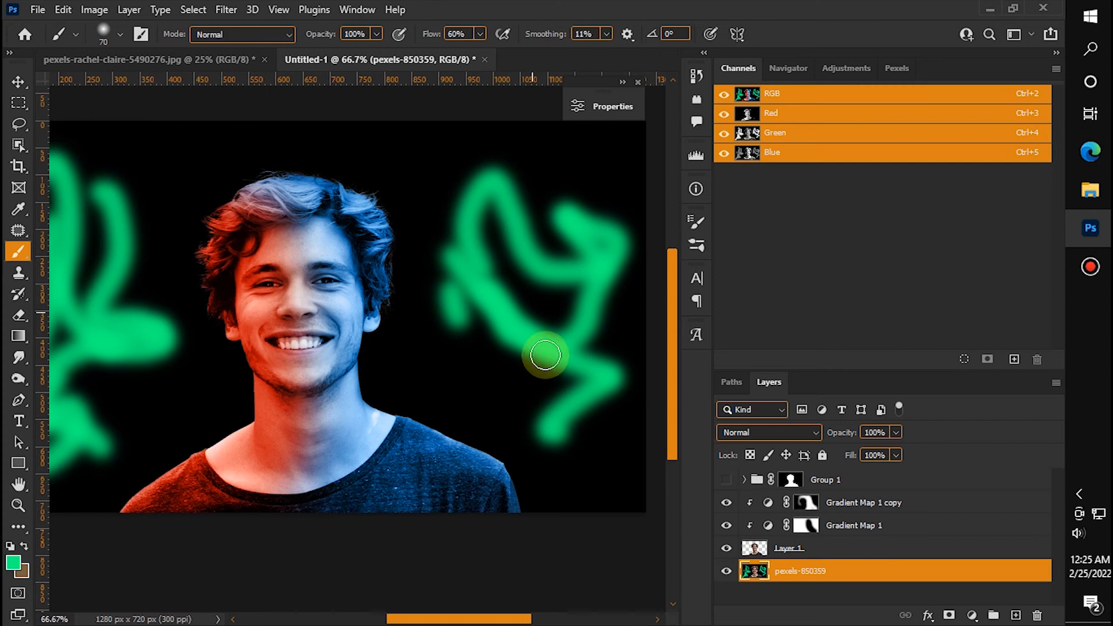
Reset the brush colors to default and paint black over all green strokes on the pexels-850359 layer, adjusting brush size as needed.
{"action": "key", "text": "d"}
{"action": "mouse_move", "coordinate": [586, 330]}
{"action": "left_mouse_down"}
{"action": "mouse_move", "coordinate": [500, 167]}
{"action": "mouse_move", "coordinate": [456, 312]}
{"action": "mouse_move", "coordinate": [469, 230]}
{"action": "mouse_move", "coordinate": [541, 246]}
{"action": "mouse_move", "coordinate": [567, 200]}
{"action": "mouse_move", "coordinate": [622, 275]}
{"action": "mouse_move", "coordinate": [573, 262]}
{"action": "mouse_move", "coordinate": [526, 322]}
{"action": "left_mouse_up"}
{"action": "scroll", "coordinate": [526, 321], "scroll_direction": "down", "scroll_amount": 1}
{"action": "left_click_drag", "start_coordinate": [368, 366], "coordinate": [484, 368]}
{"action": "key", "text": "]"}
{"action": "key", "text": "]"}
{"action": "key", "text": "]"}
{"action": "key", "text": "]"}
{"action": "key", "text": "]"}
{"action": "key", "text": "]"}
{"action": "key", "text": "]"}
{"action": "key", "text": "]"}
{"action": "key", "text": "]"}
{"action": "key", "text": "]"}
{"action": "key", "text": "]"}
{"action": "key", "text": "]"}
{"action": "key", "text": "]"}
{"action": "key", "text": "]"}
{"action": "key", "text": "]"}
{"action": "mouse_move", "coordinate": [259, 235]}
{"action": "left_mouse_down"}
{"action": "mouse_move", "coordinate": [218, 341]}
{"action": "mouse_move", "coordinate": [241, 301]}
{"action": "left_mouse_up"}
{"action": "key", "text": "["}
{"action": "key", "text": "["}
{"action": "key", "text": "["}
{"action": "key", "text": "["}
{"action": "key", "text": "["}
{"action": "key", "text": "["}
{"action": "key", "text": "["}
{"action": "key", "text": "["}
{"action": "left_click_drag", "start_coordinate": [252, 372], "coordinate": [182, 466]}
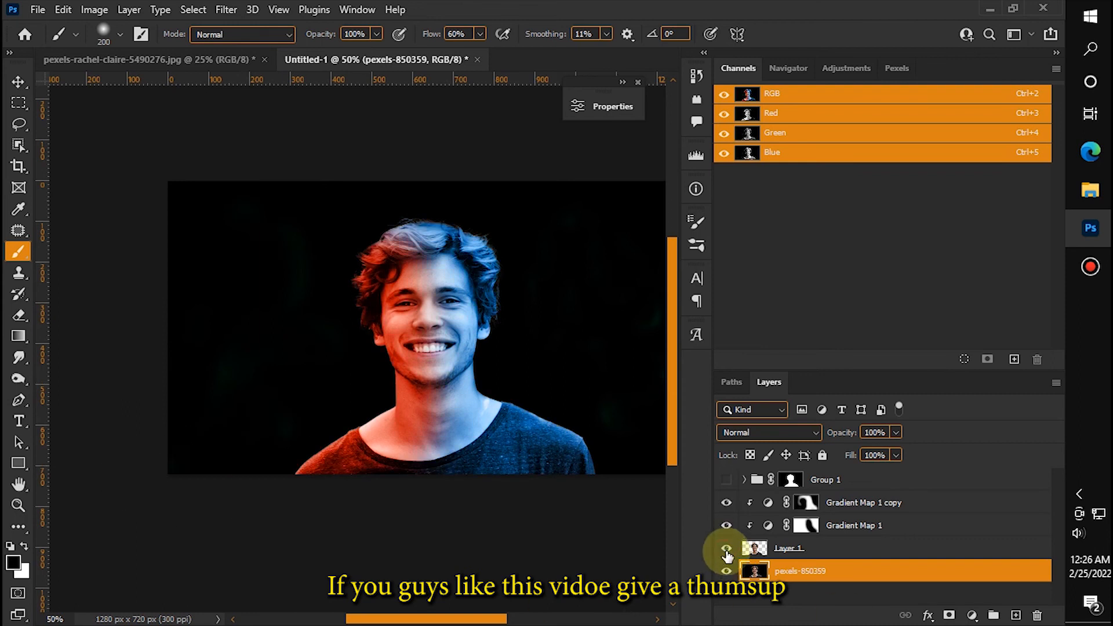
Release both gradient map layers from their clipping to Layer 1 for comparison, and clip them to it again.
{"action": "left_click", "coordinate": [835, 529]}
{"action": "key", "text": "ctrl+alt+g"}
{"action": "left_click_drag", "start_coordinate": [655, 315], "coordinate": [596, 307]}
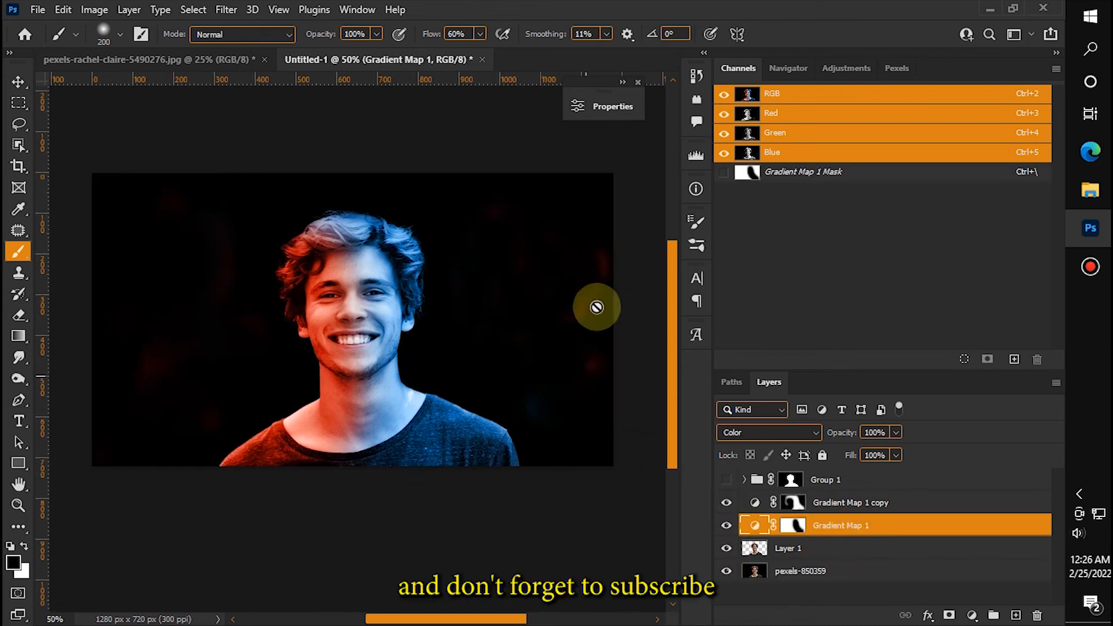
{"action": "left_click", "coordinate": [858, 510], "text": "alt"}
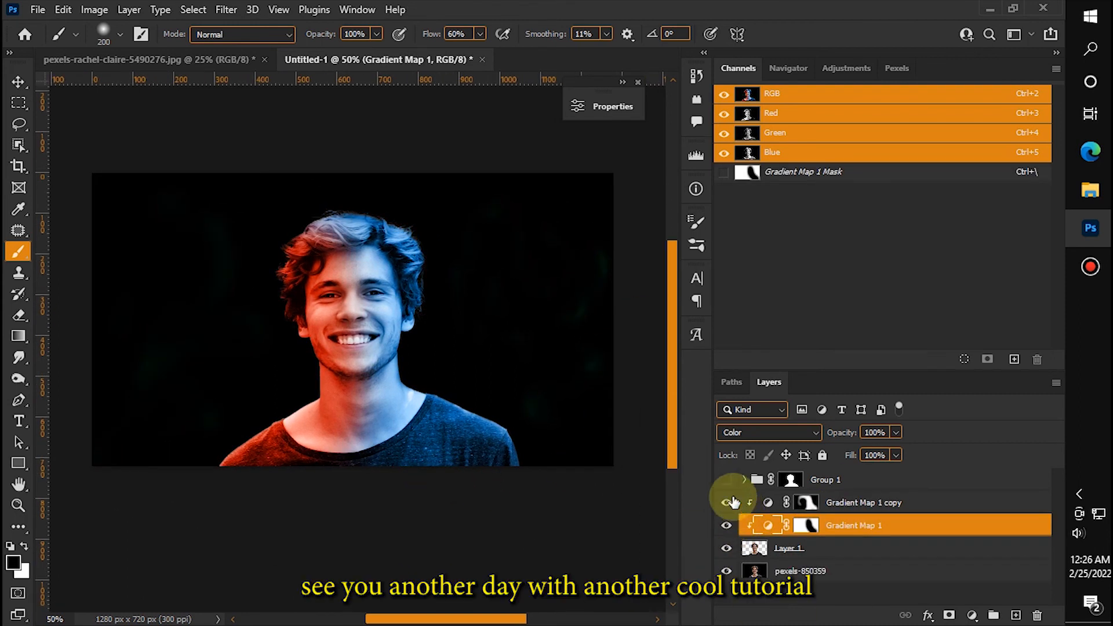
Change the blue stop of the Gradient Map 1 copy gradient to green, 00ff2a, and apply it.
{"action": "double_click", "coordinate": [768, 502]}
{"action": "left_click_drag", "start_coordinate": [401, 92], "coordinate": [587, 89]}
{"action": "left_click", "coordinate": [615, 157]}
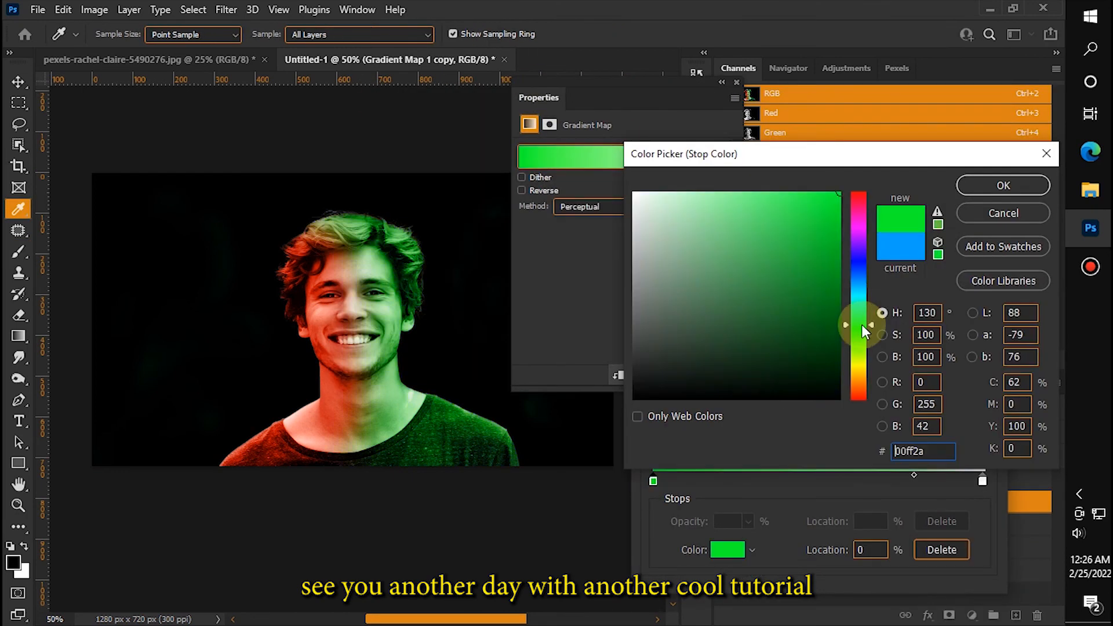
{"action": "left_click", "coordinate": [1004, 184]}
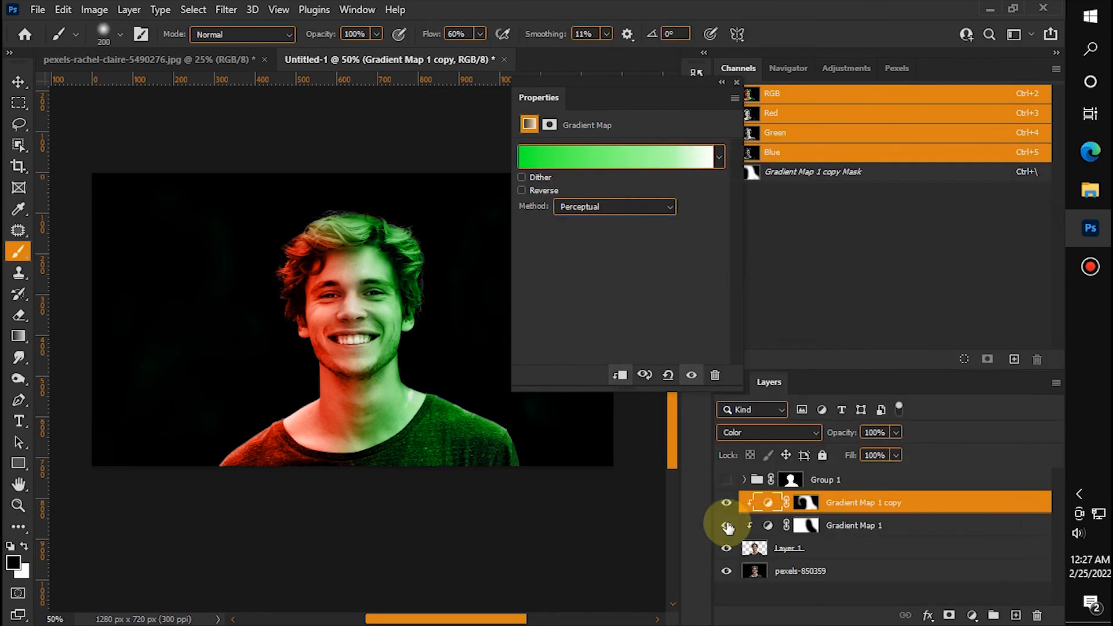
Change the red stop of the Gradient Map 1 gradient to a pinkish red, apply it, and compare by toggling the layer's visibility.
{"action": "left_click", "coordinate": [768, 525]}
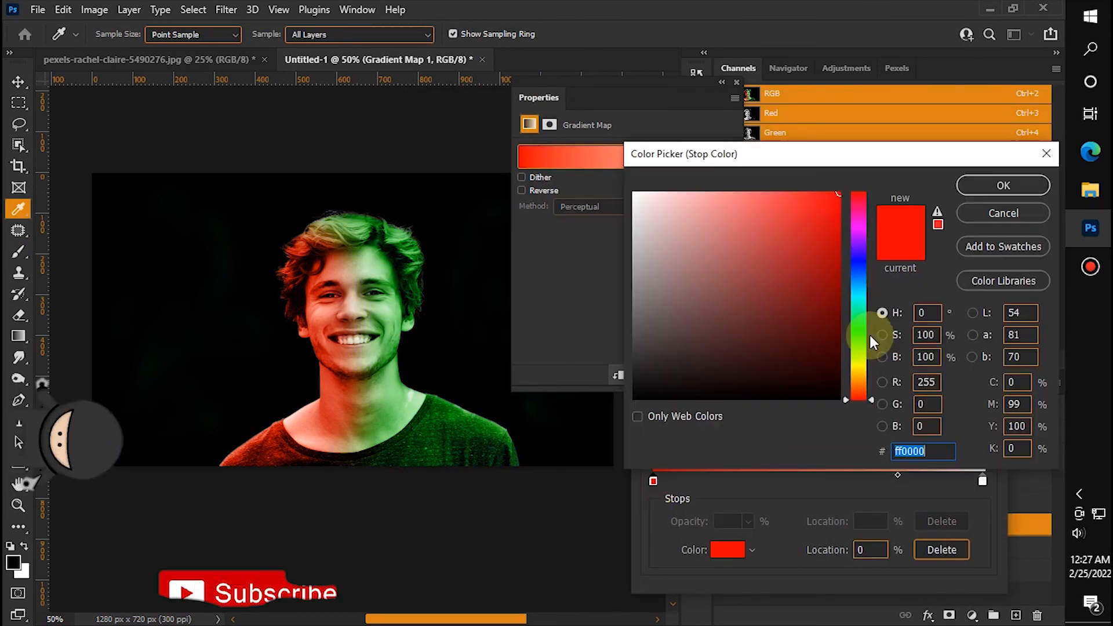
{"action": "left_click", "coordinate": [857, 224]}
{"action": "mouse_move", "coordinate": [857, 224]}
{"action": "left_mouse_down"}
{"action": "mouse_move", "coordinate": [859, 369]}
{"action": "mouse_move", "coordinate": [851, 277]}
{"action": "mouse_move", "coordinate": [860, 208]}
{"action": "left_mouse_up"}
{"action": "left_click", "coordinate": [992, 186]}
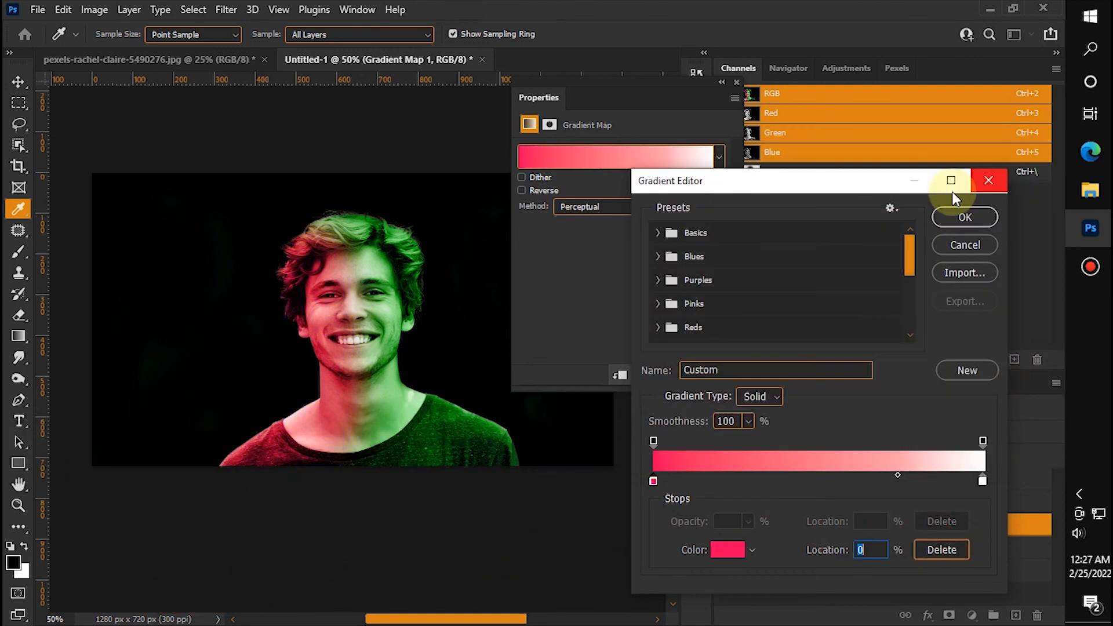
{"action": "left_click", "coordinate": [976, 214]}
{"action": "left_click", "coordinate": [723, 82]}
{"action": "left_click", "coordinate": [732, 525]}
{"action": "left_click", "coordinate": [727, 526]}
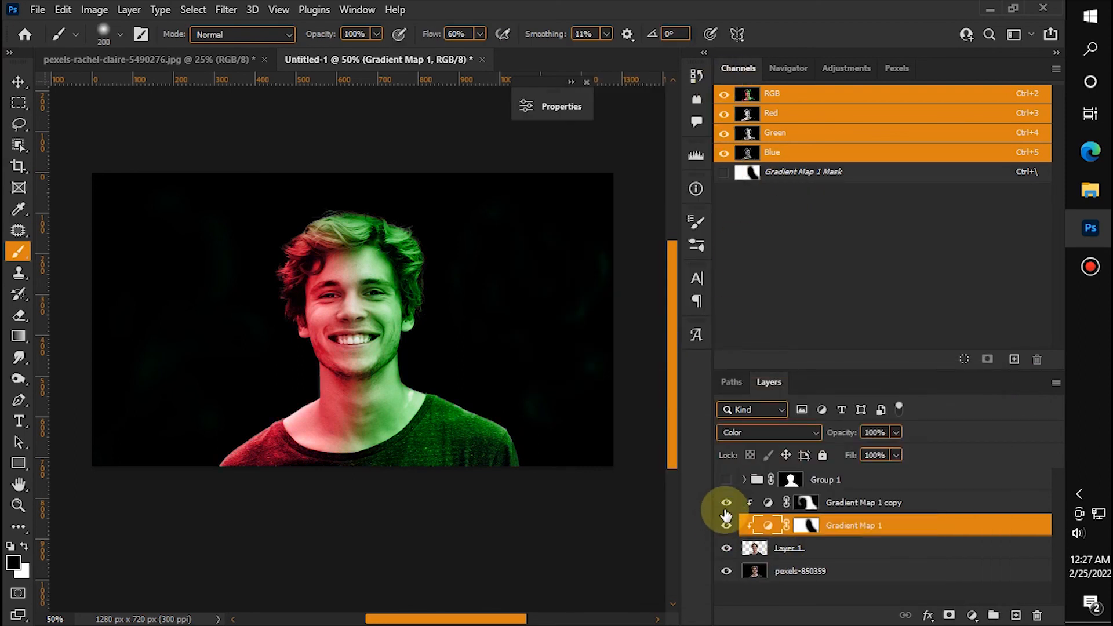